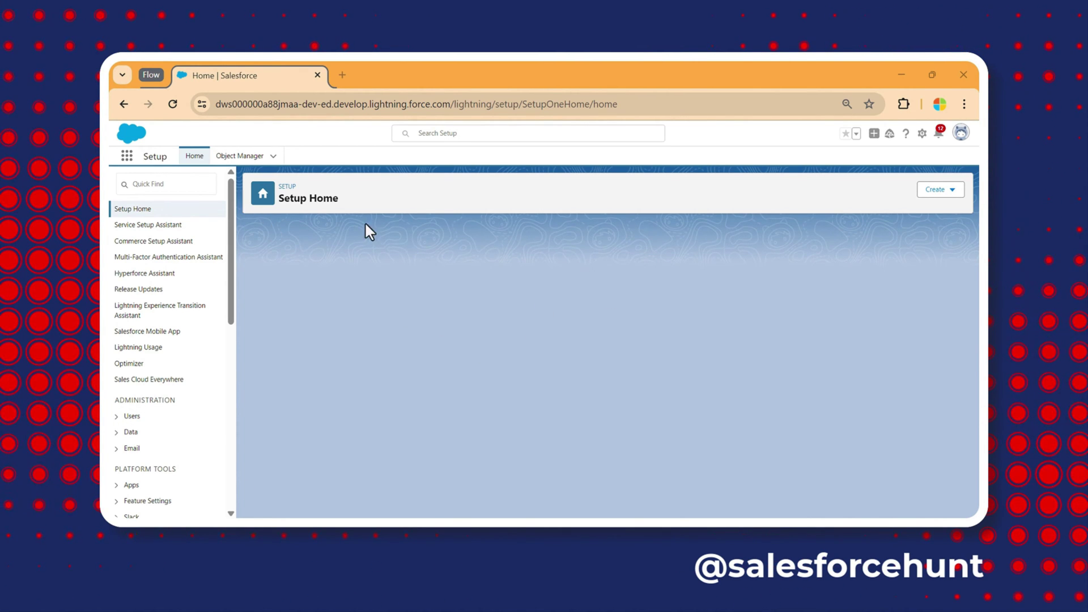
Create a new Screen Flow from scratch through Create > Flow.
click(936, 191)
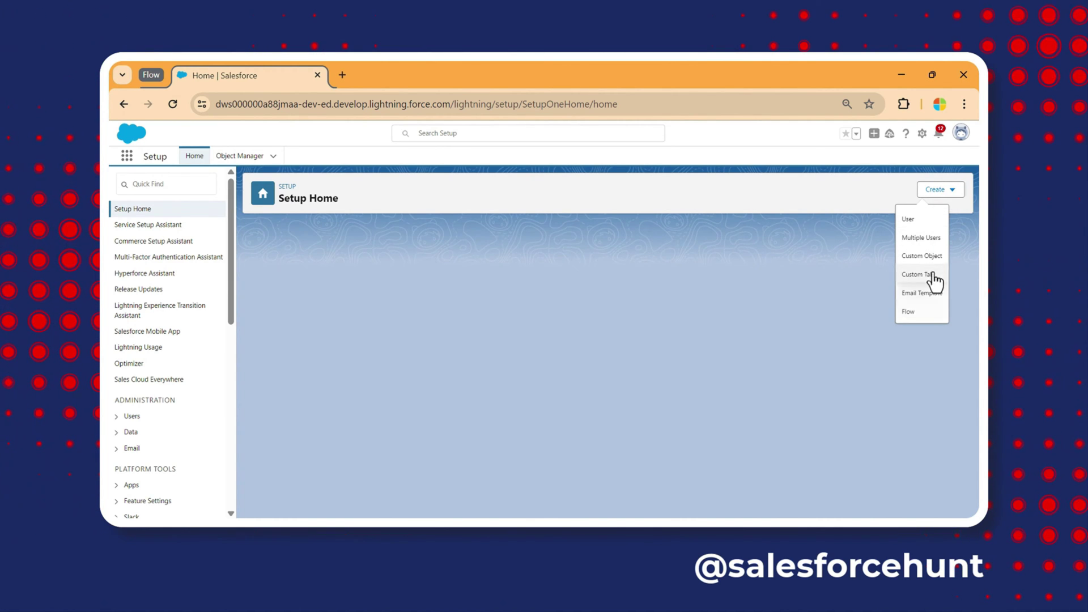
click(929, 323)
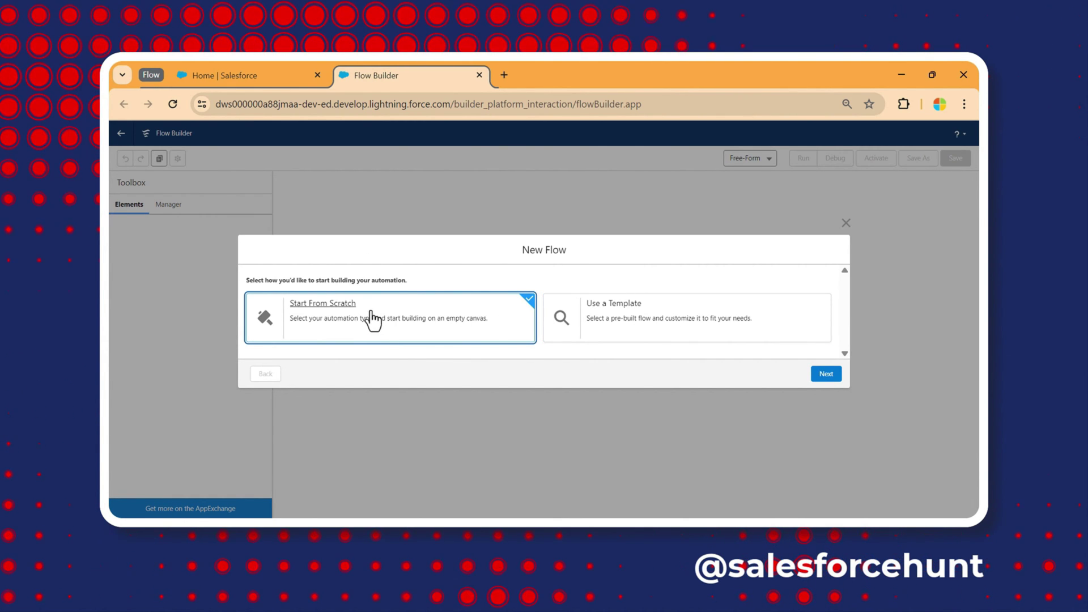
click(828, 376)
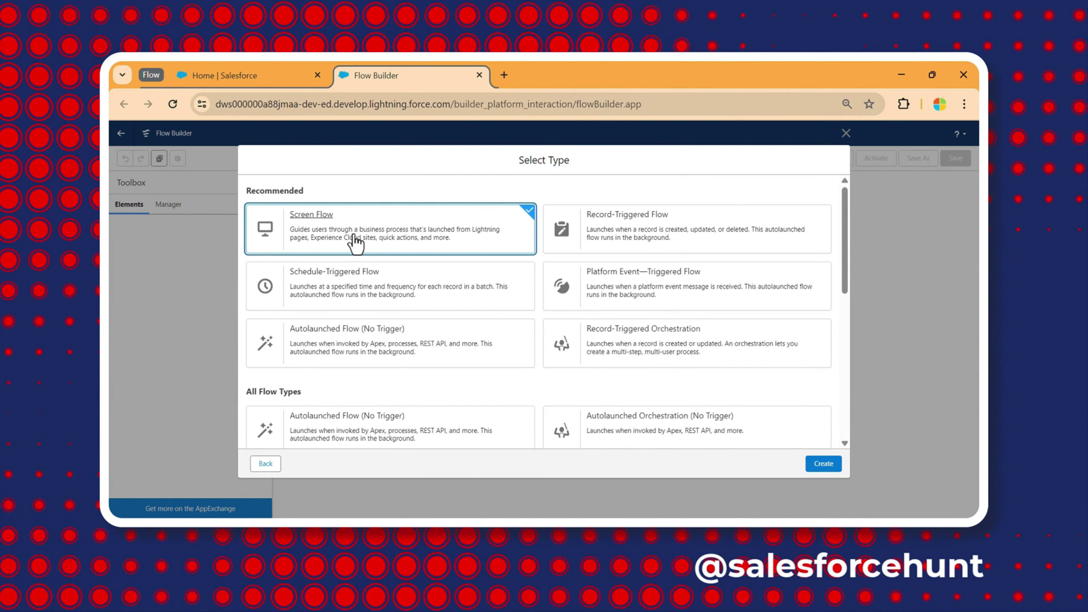
click(822, 463)
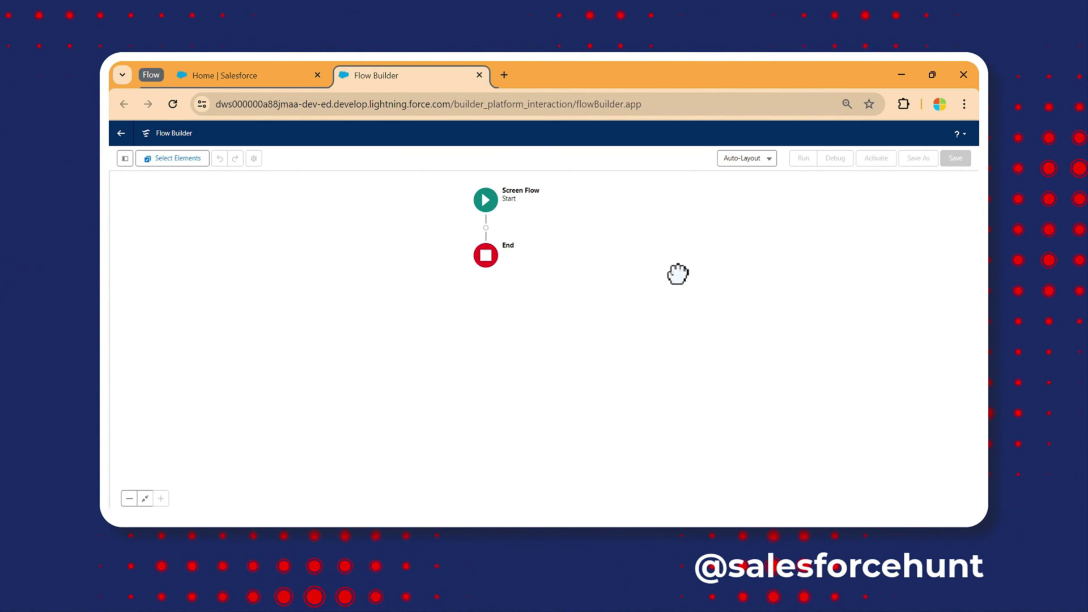
Add a screen labelled Screen1 after Start, with a Display Text component named Result.
click(485, 228)
click(471, 309)
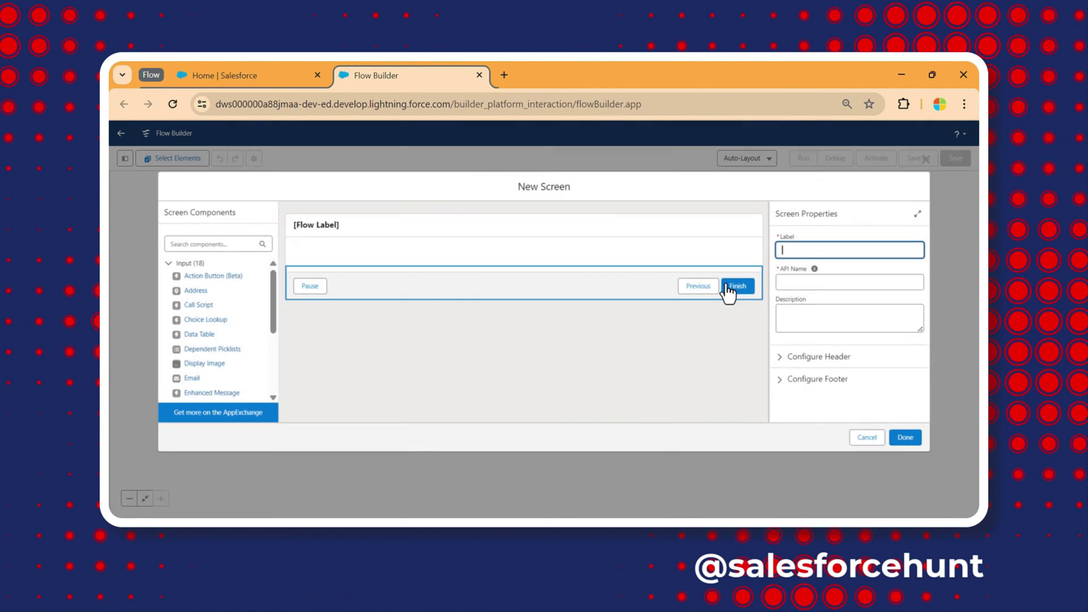
text(Screen1)
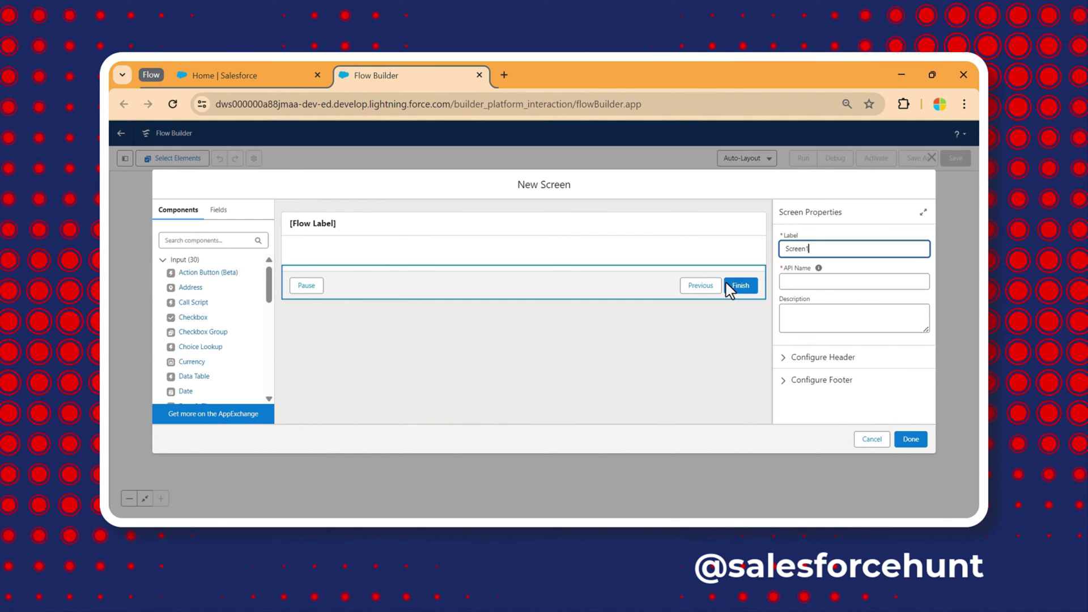
key(Tab)
click(198, 240)
text(disp)
drag(214, 266, 665, 265)
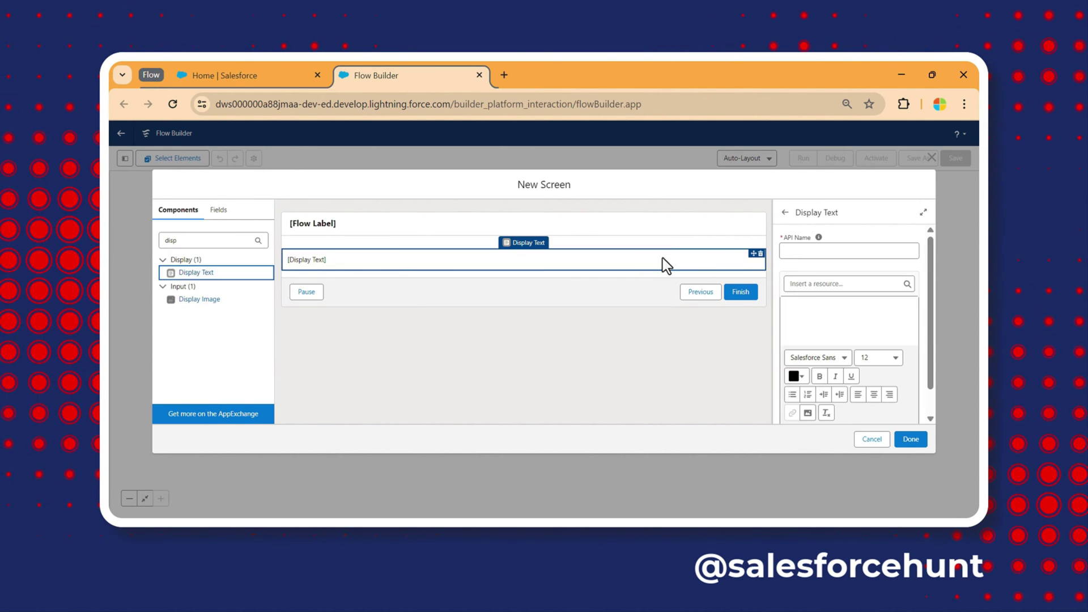
click(788, 250)
text(Result)
key(Tab)
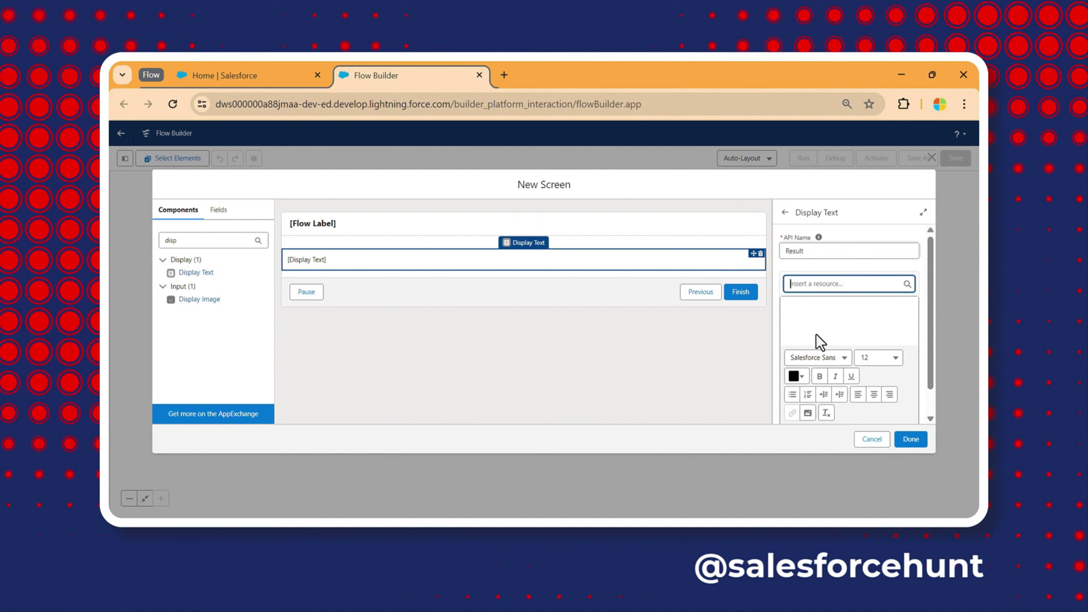
Enter 'Welcome to Flow Template' as the display text, formatted bold, centred, size 28.
click(811, 313)
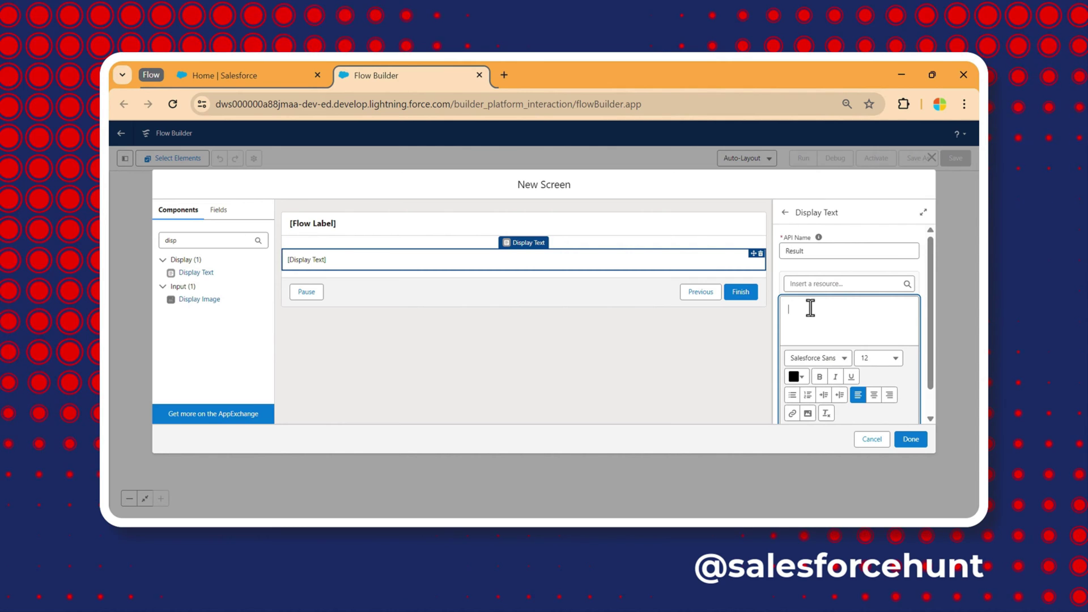
text(Welcome to )
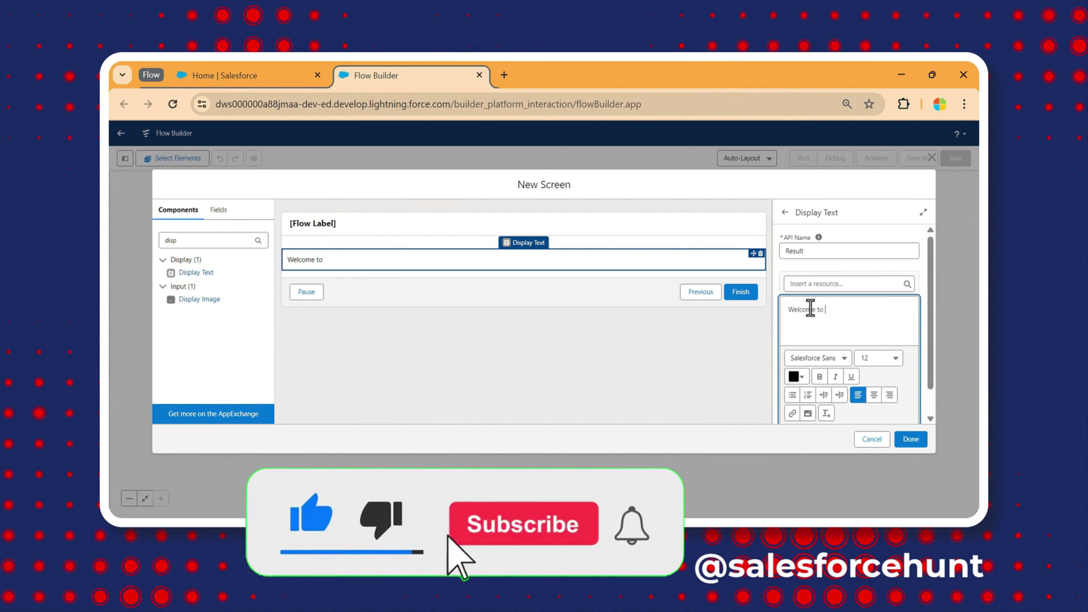
text(Flow )
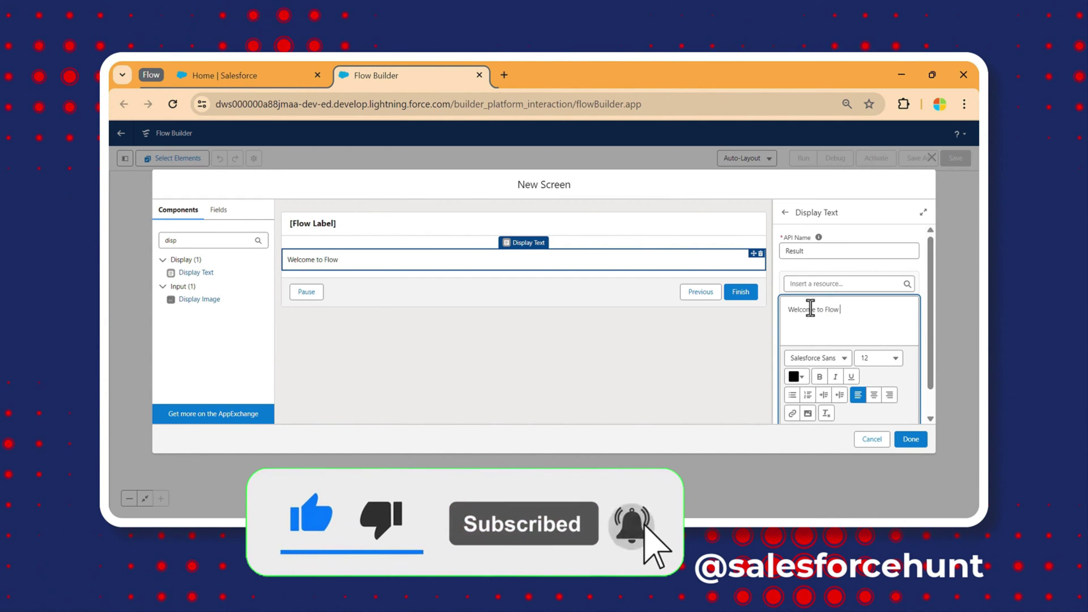
text(Template)
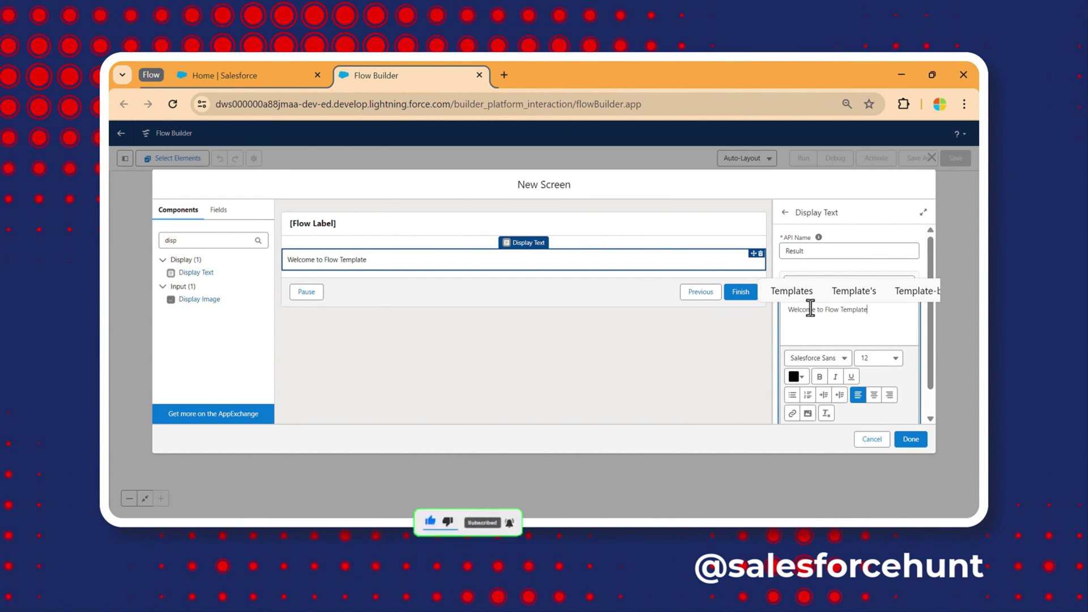
triple_click(810, 309)
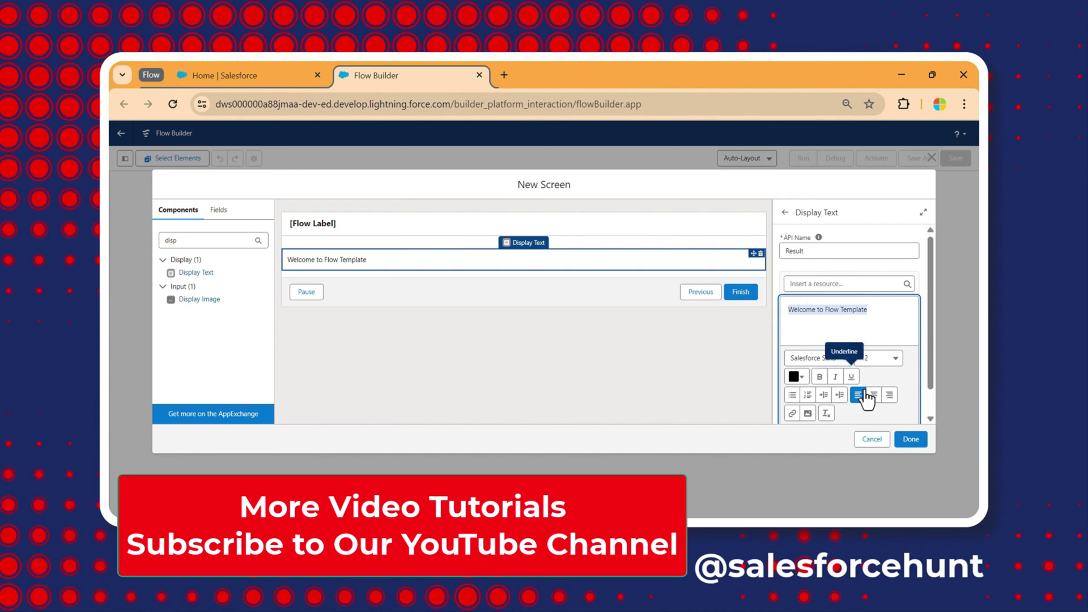
click(816, 376)
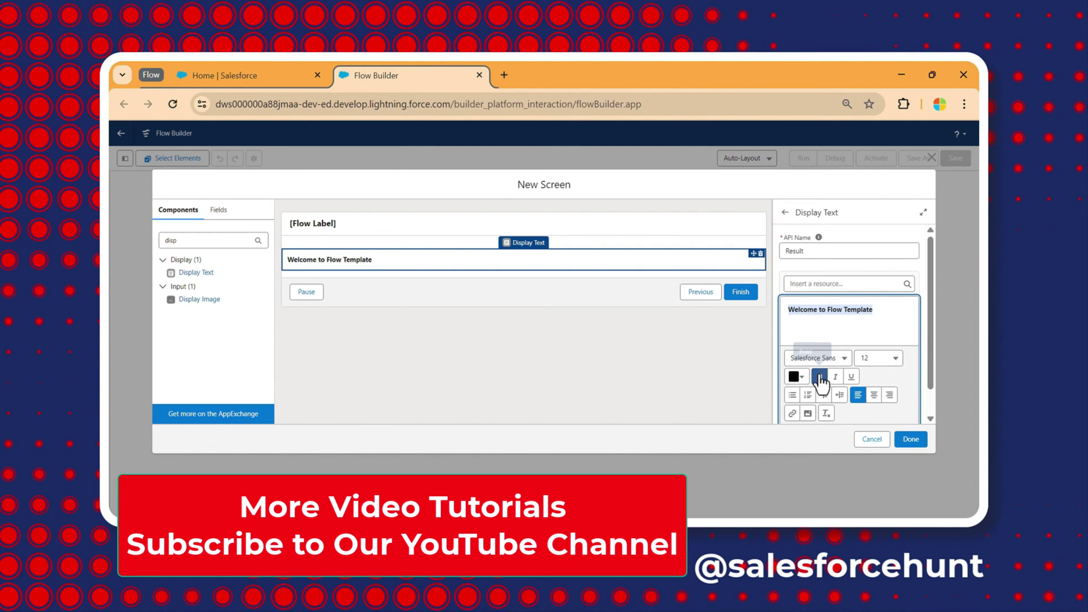
click(874, 394)
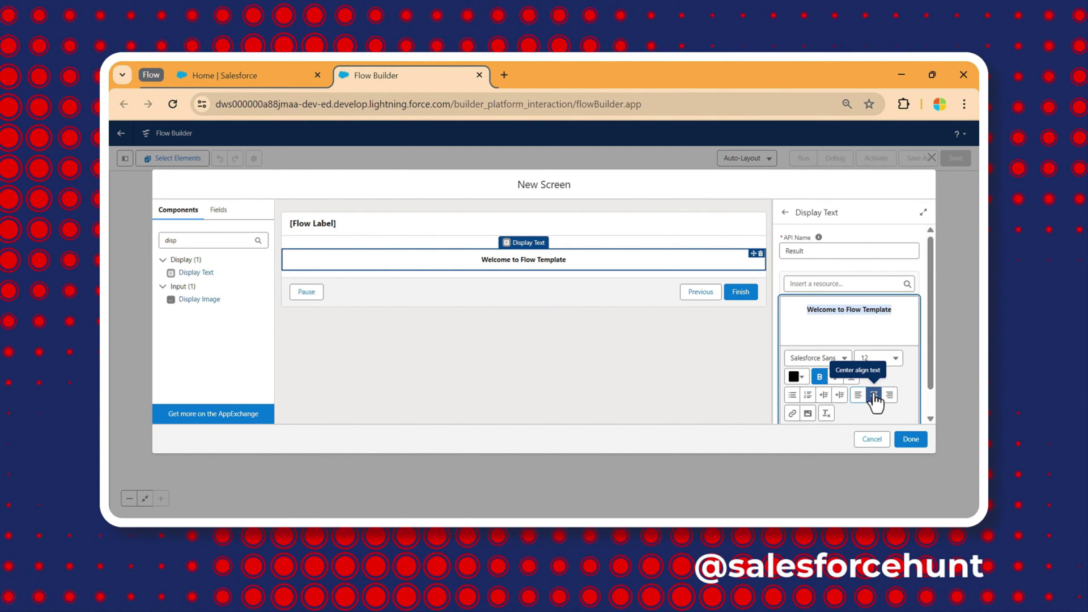
click(877, 357)
scroll(850, 453, down, 2)
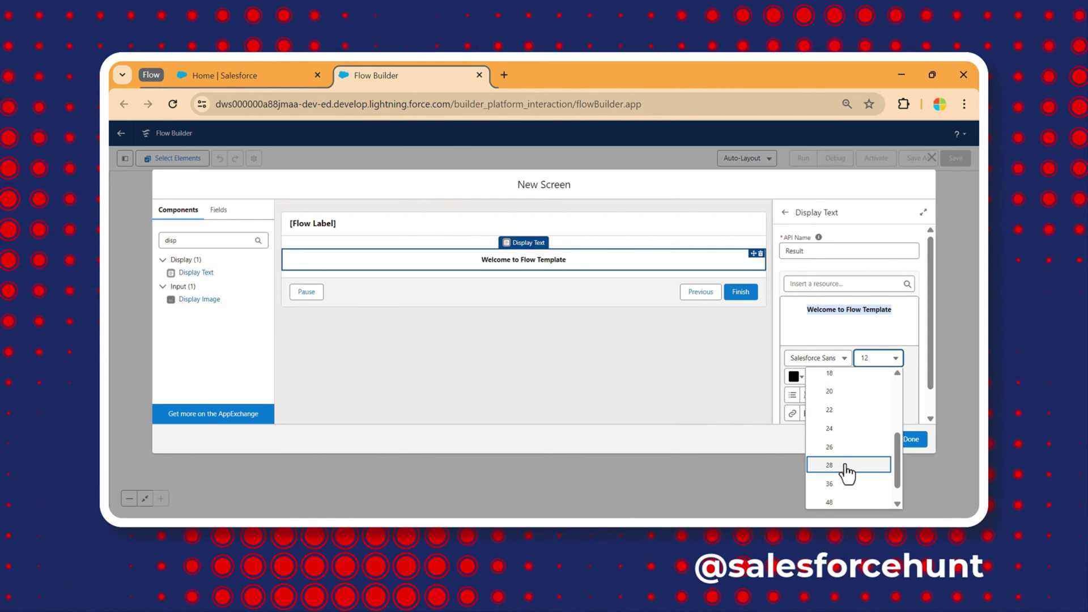
click(846, 471)
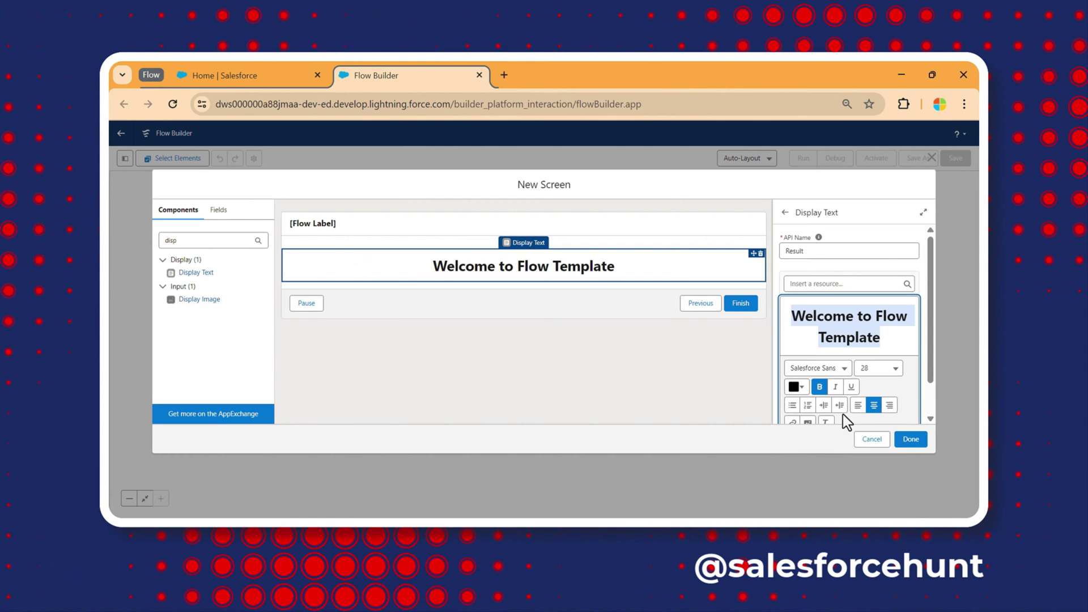
click(912, 440)
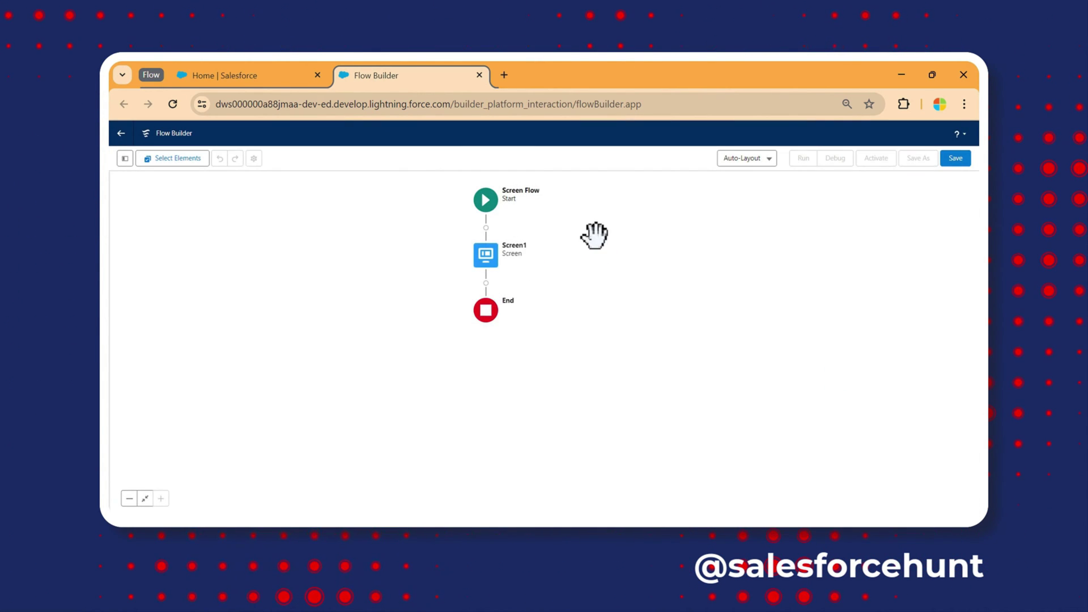
drag(592, 233, 585, 252)
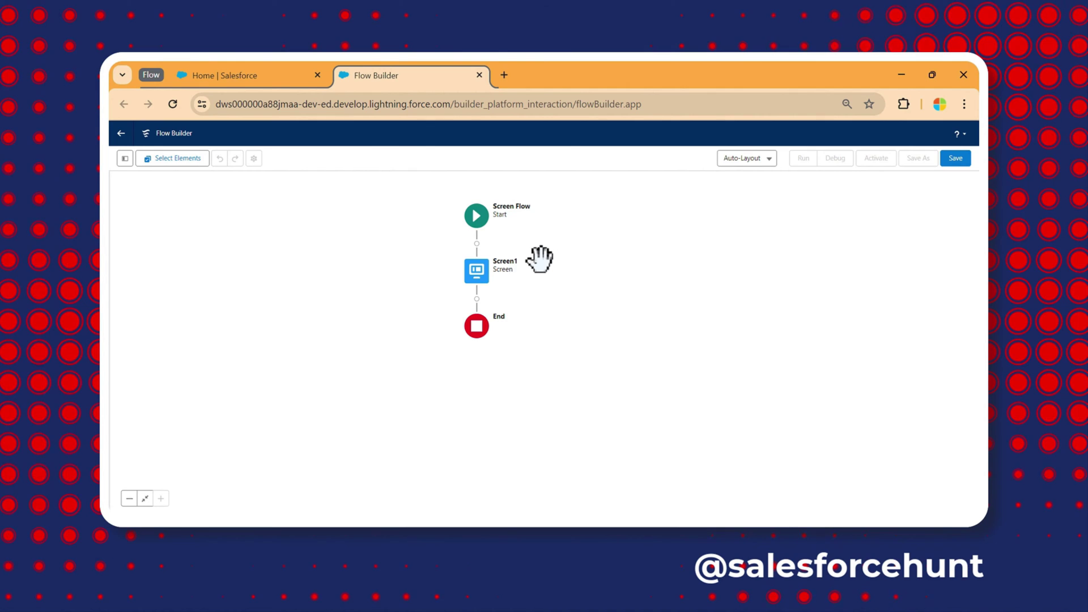
click(478, 299)
scroll(478, 374, down, 3)
scroll(478, 397, up, 3)
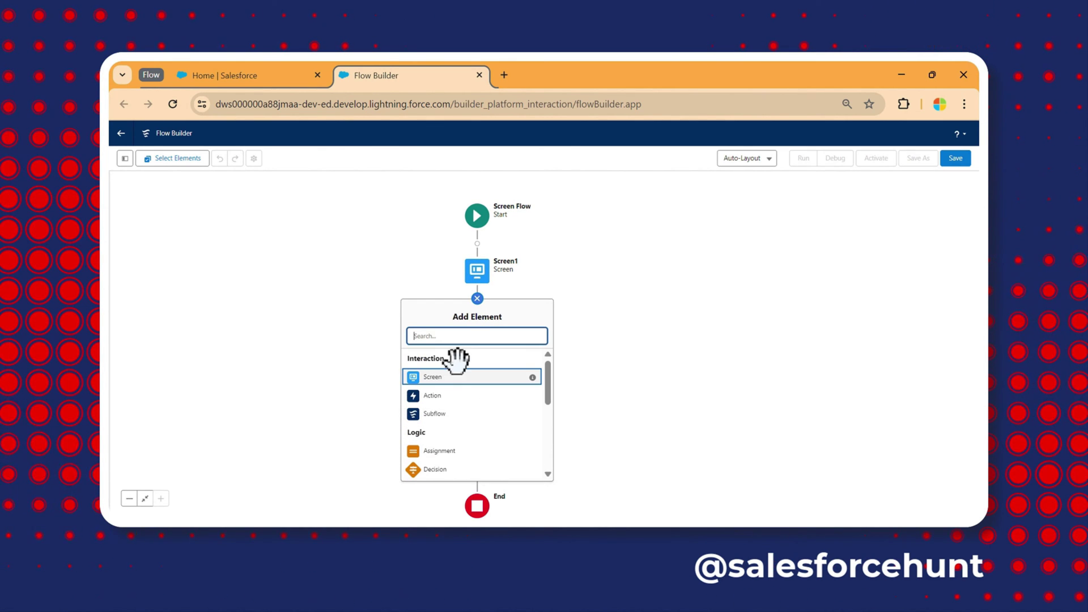
scroll(460, 422, down, 3)
scroll(457, 390, down, 3)
scroll(456, 389, down, 2)
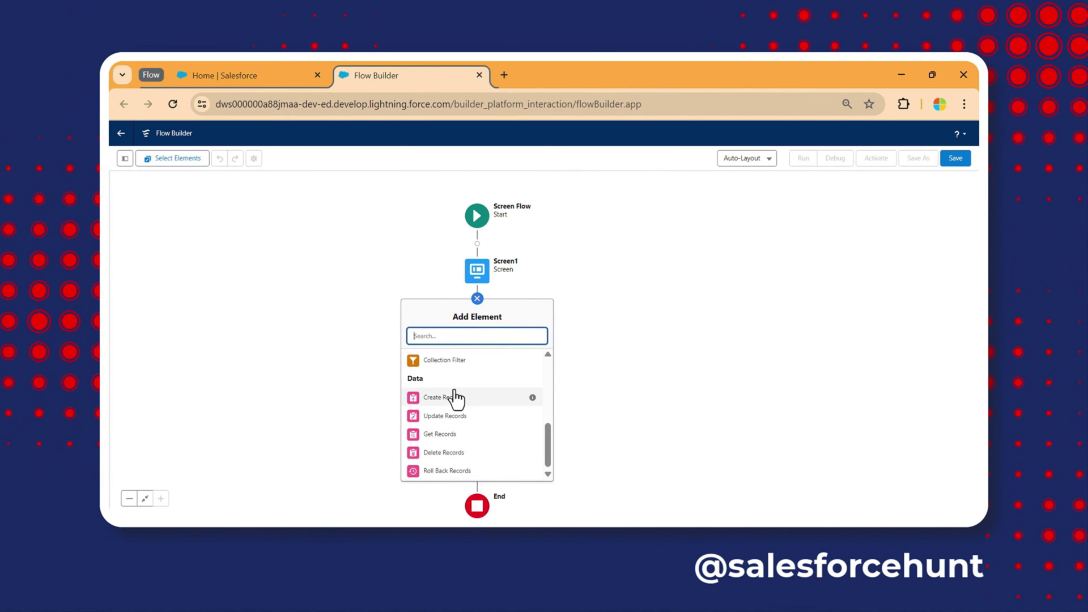
click(671, 293)
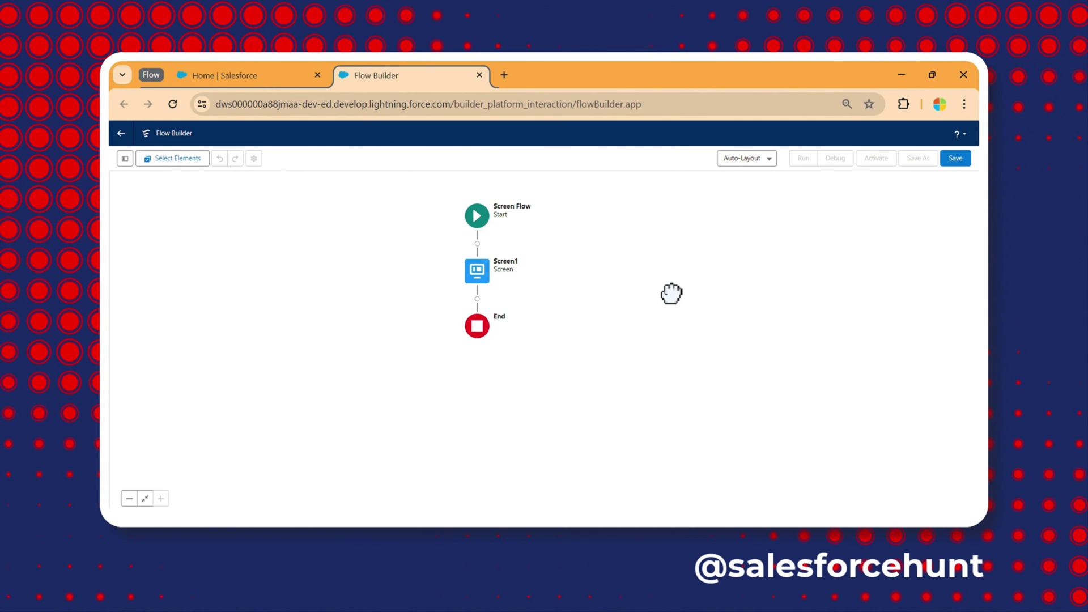
drag(667, 281, 682, 299)
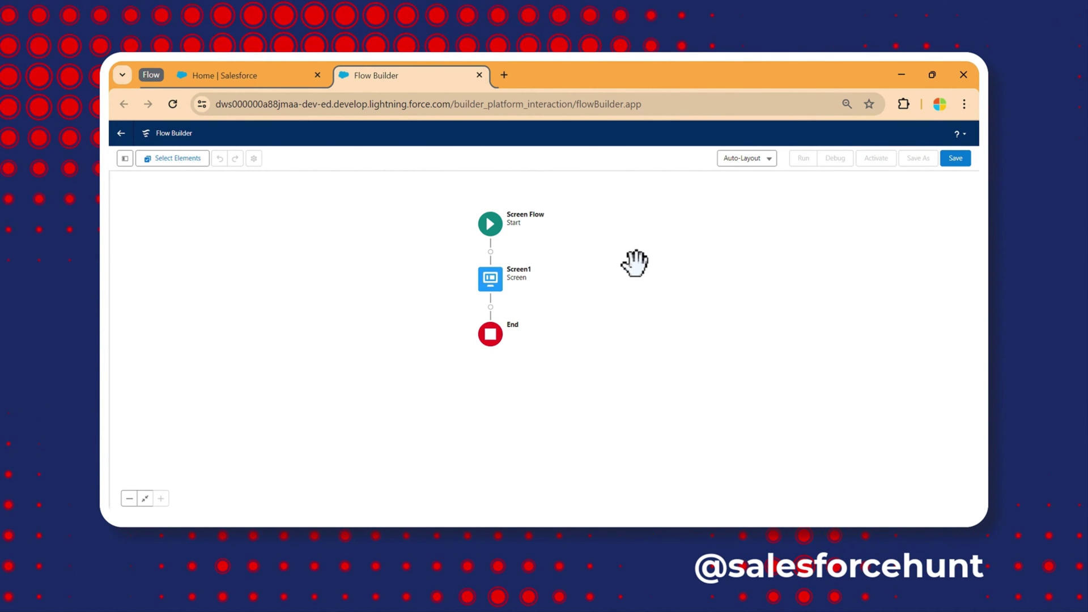
drag(635, 262, 643, 270)
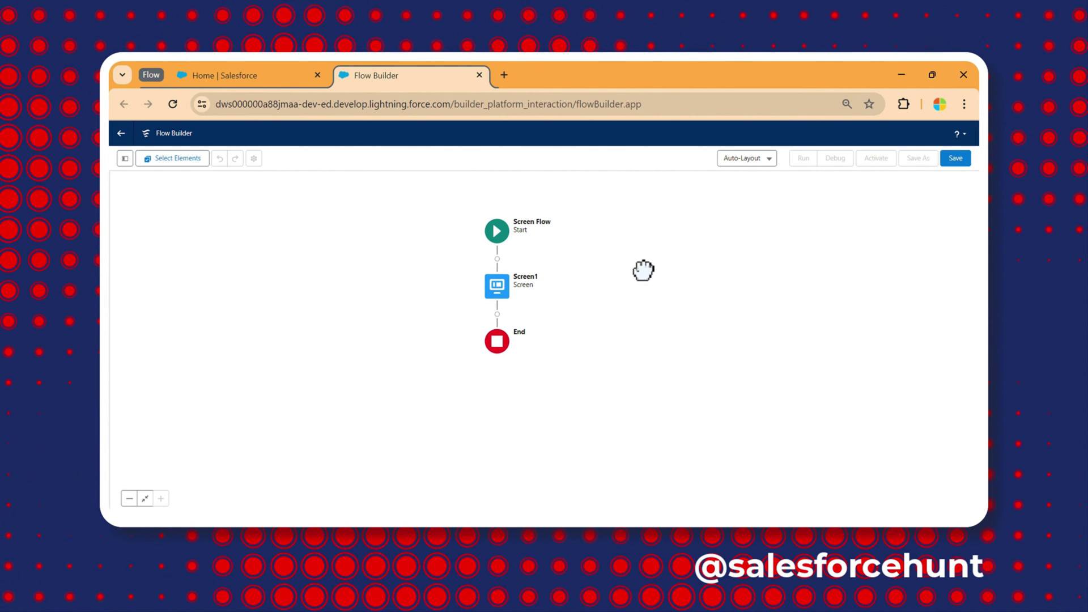
mouse_move(643, 270)
mouse_down()
mouse_move(645, 281)
mouse_move(652, 273)
mouse_up()
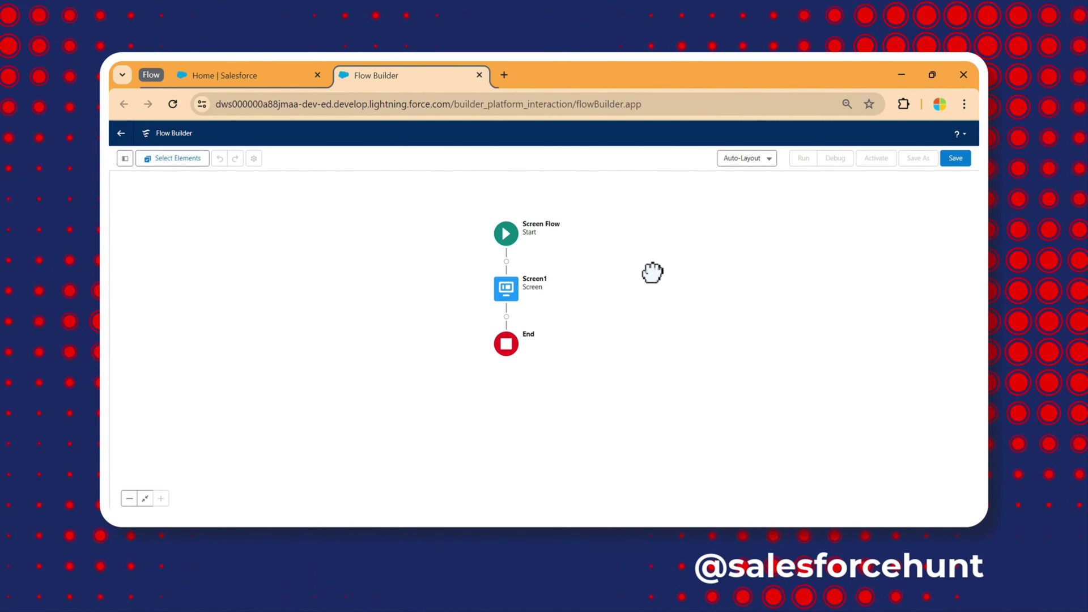
mouse_move(657, 262)
mouse_down()
mouse_move(678, 298)
mouse_move(661, 257)
mouse_up()
mouse_move(576, 290)
mouse_down()
mouse_move(609, 270)
mouse_move(572, 270)
mouse_up()
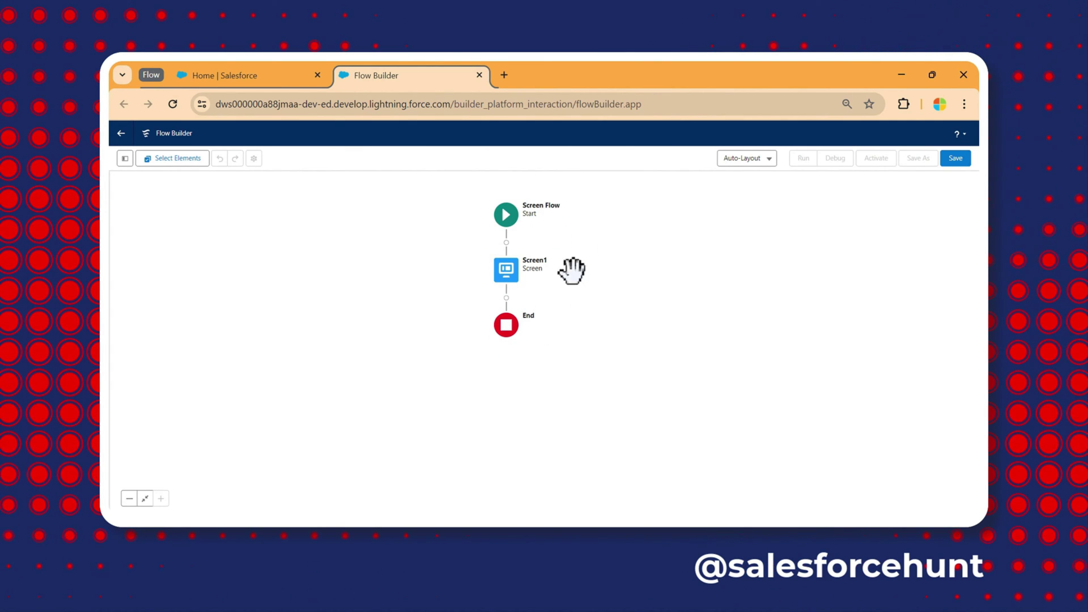
Save the flow as 'My Custom Flow Template' with the Template advanced option ticked.
click(955, 167)
click(437, 286)
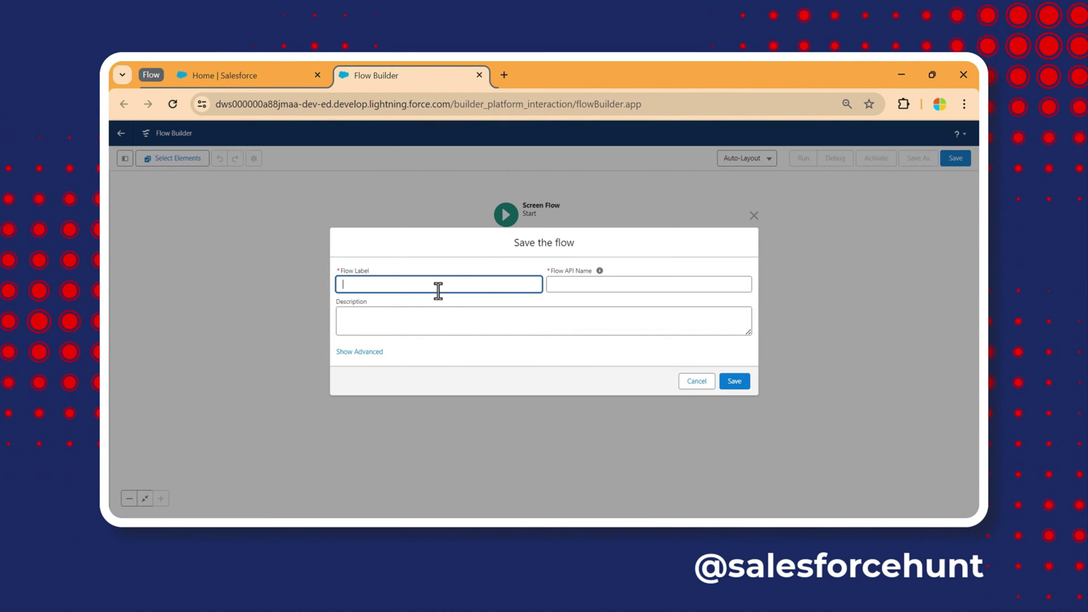
text(Flow)
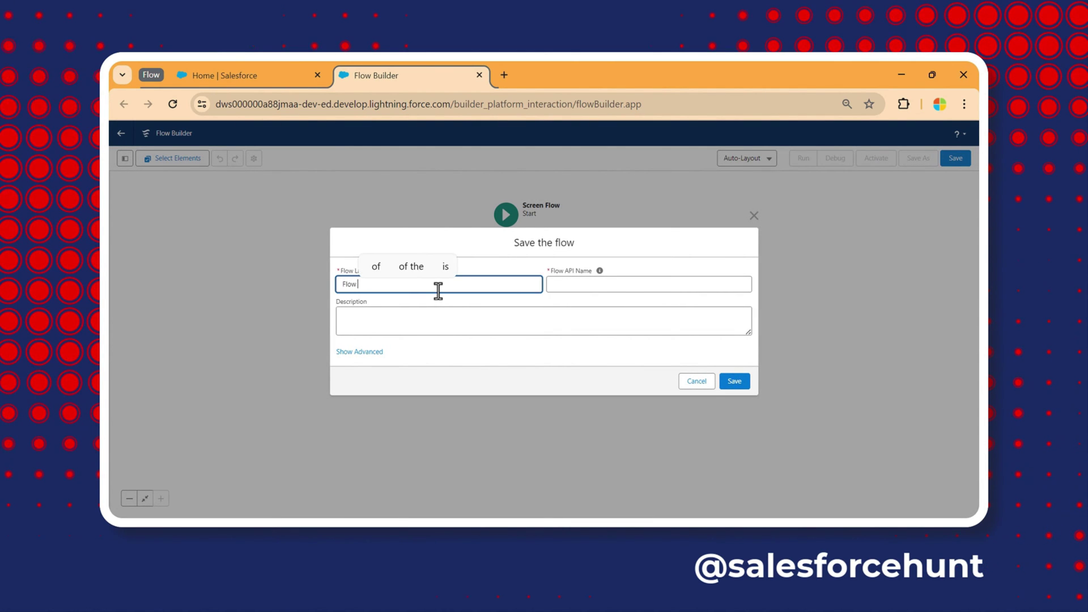
text(My C)
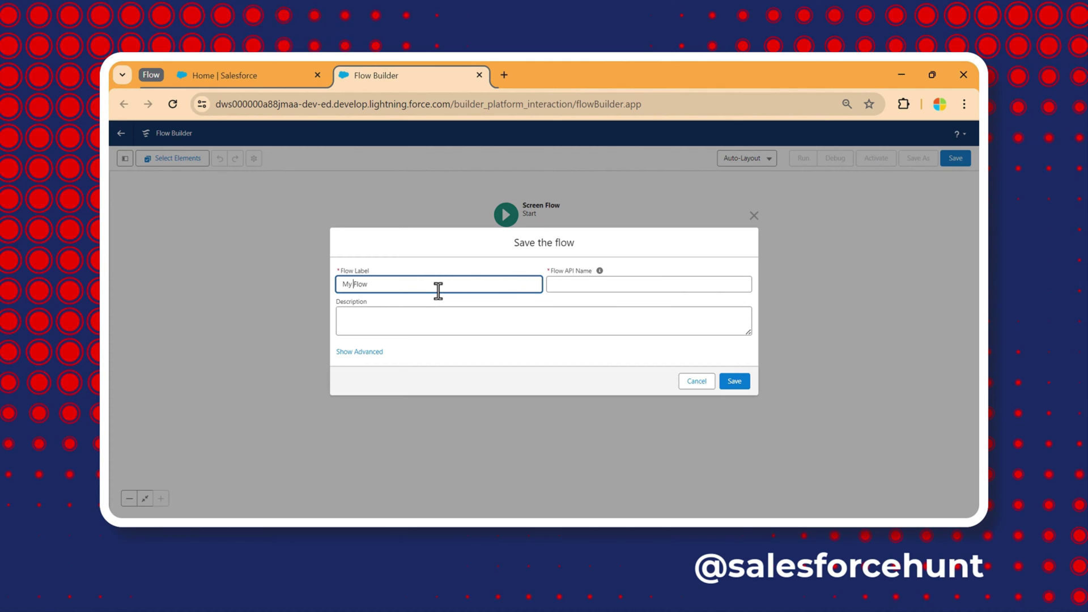
text(ustom)
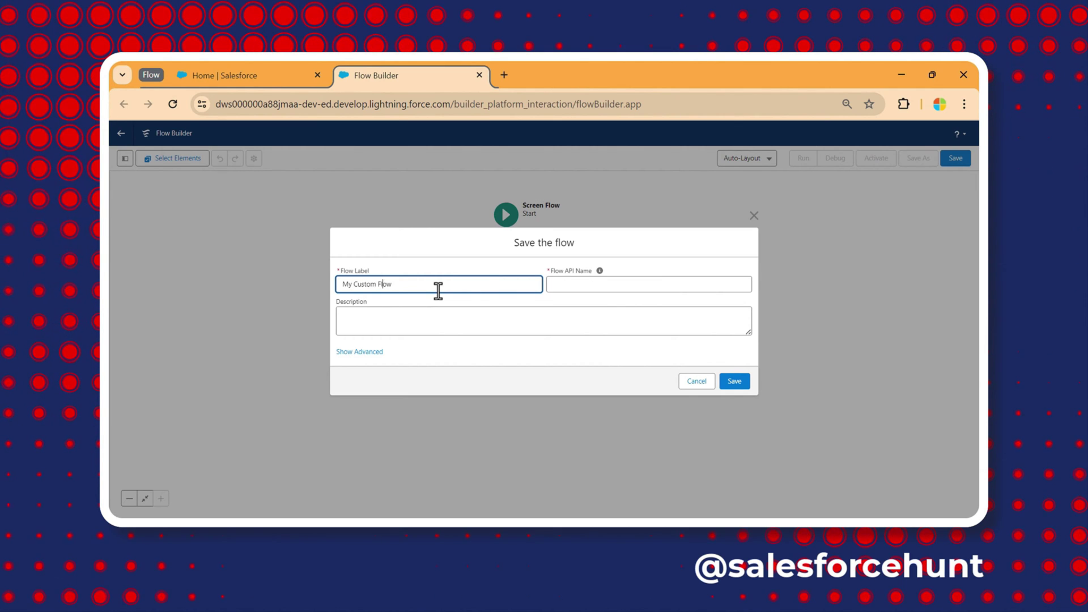
key(End)
text(Template)
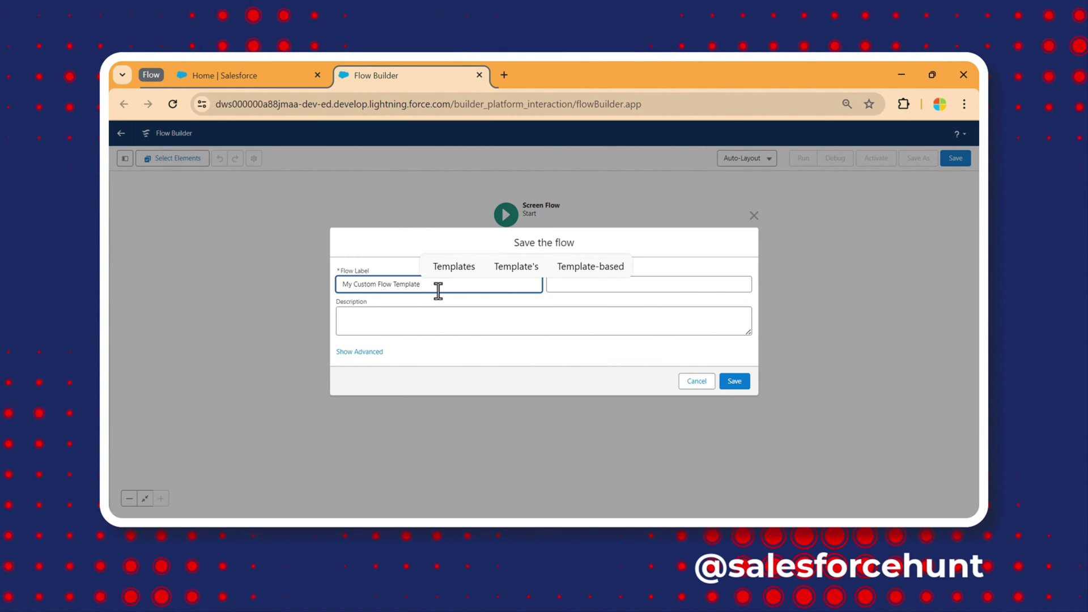
key(Tab)
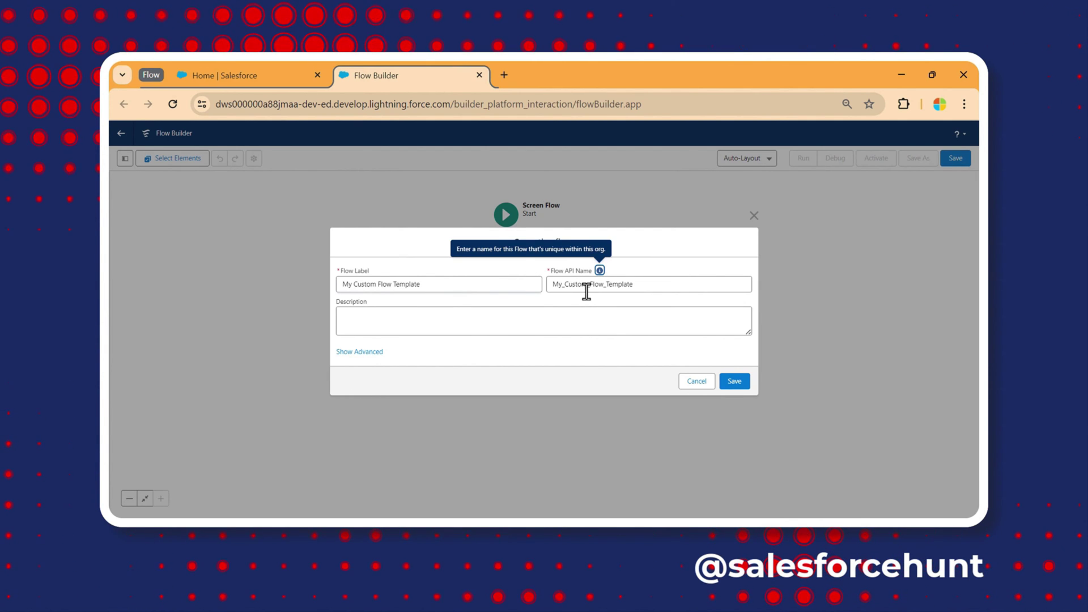
click(360, 352)
scroll(504, 273, down, 2)
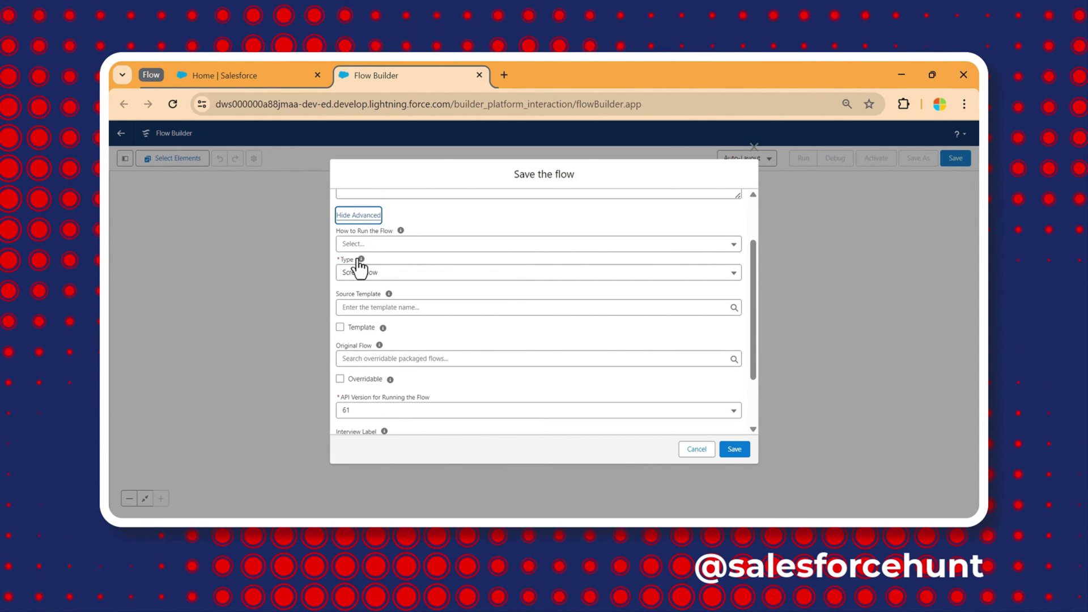
click(340, 327)
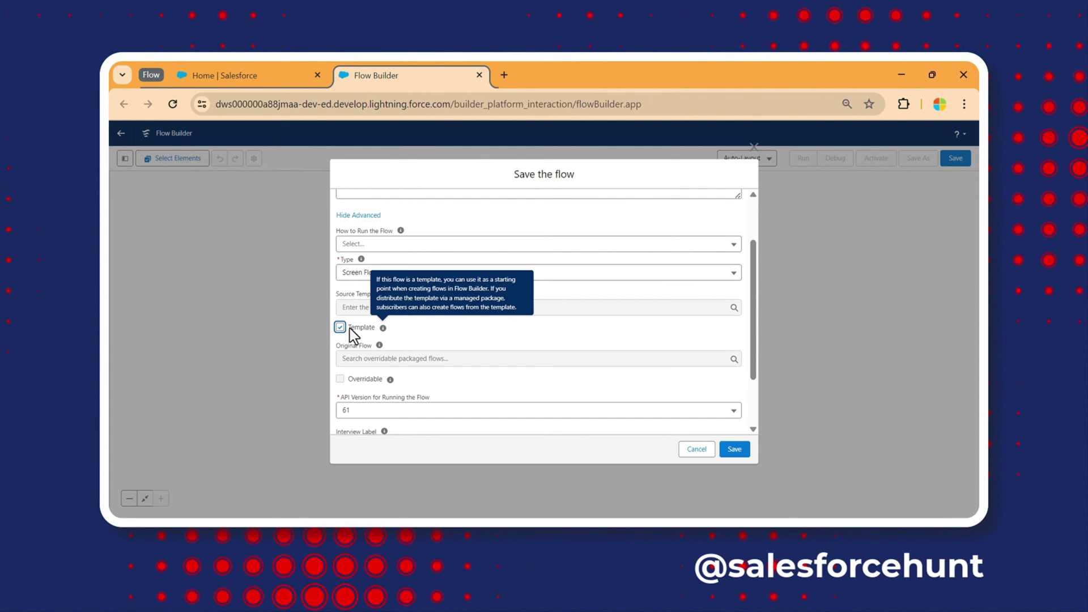
click(733, 451)
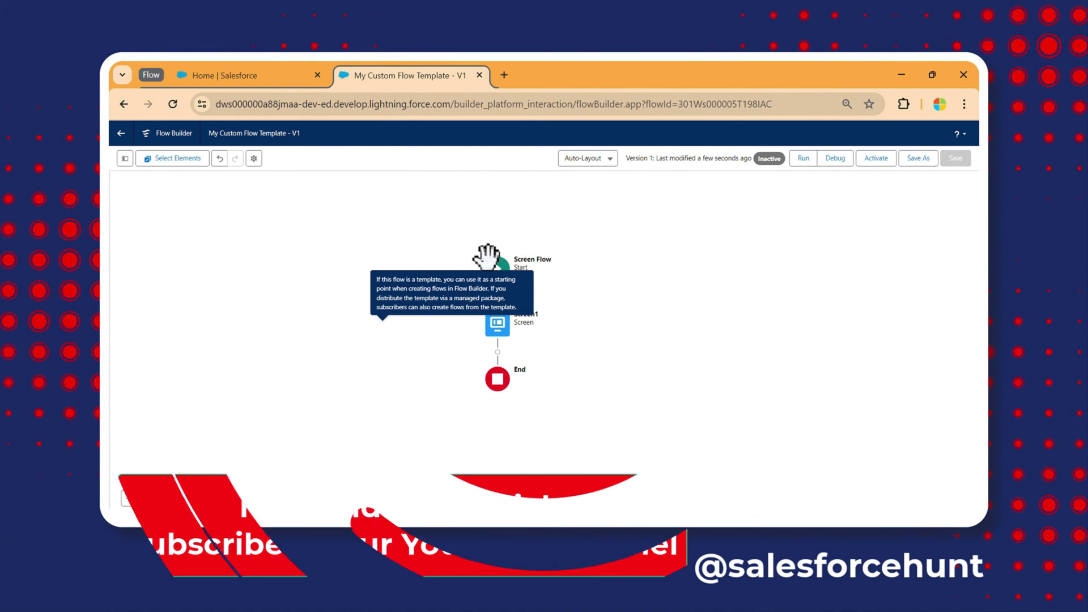
click(238, 75)
From Setup Home, search Quick Find for 'flo' and open Flows.
click(343, 72)
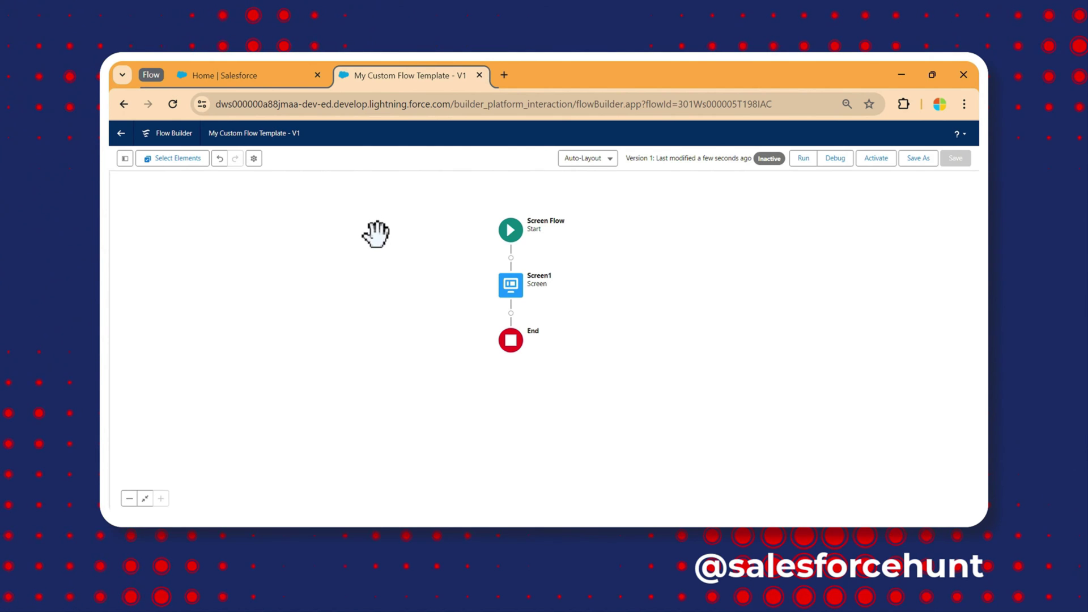
click(273, 85)
click(165, 184)
text(flow)
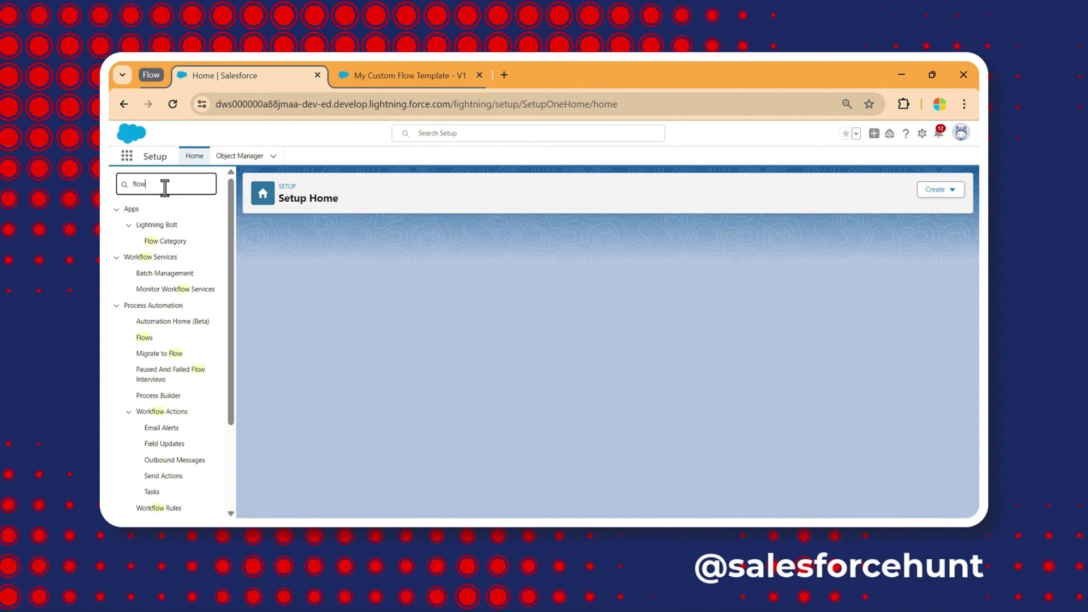
click(144, 337)
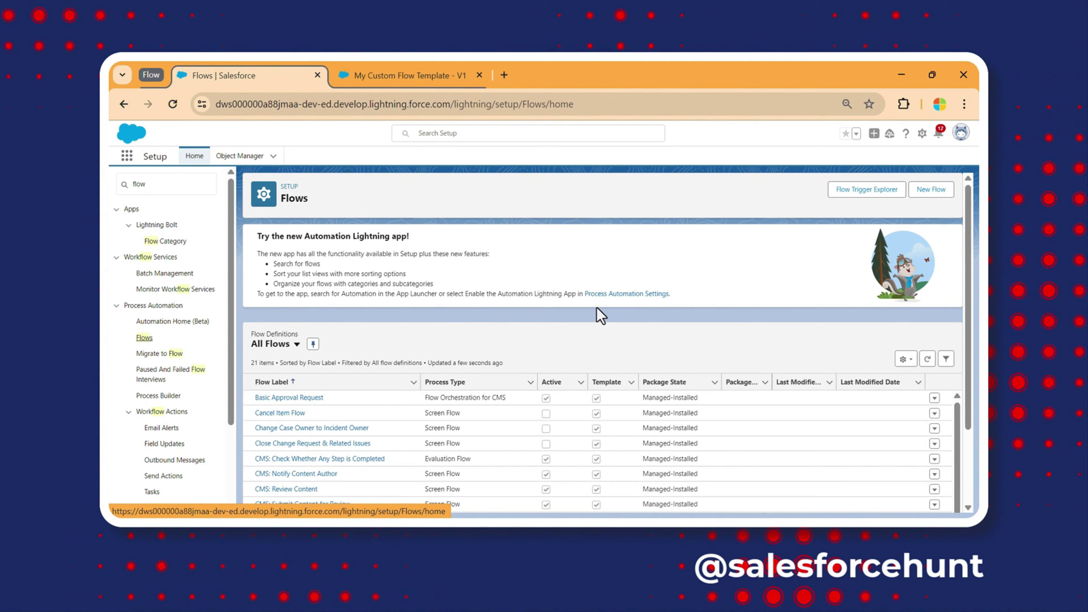
scroll(599, 315, down, 3)
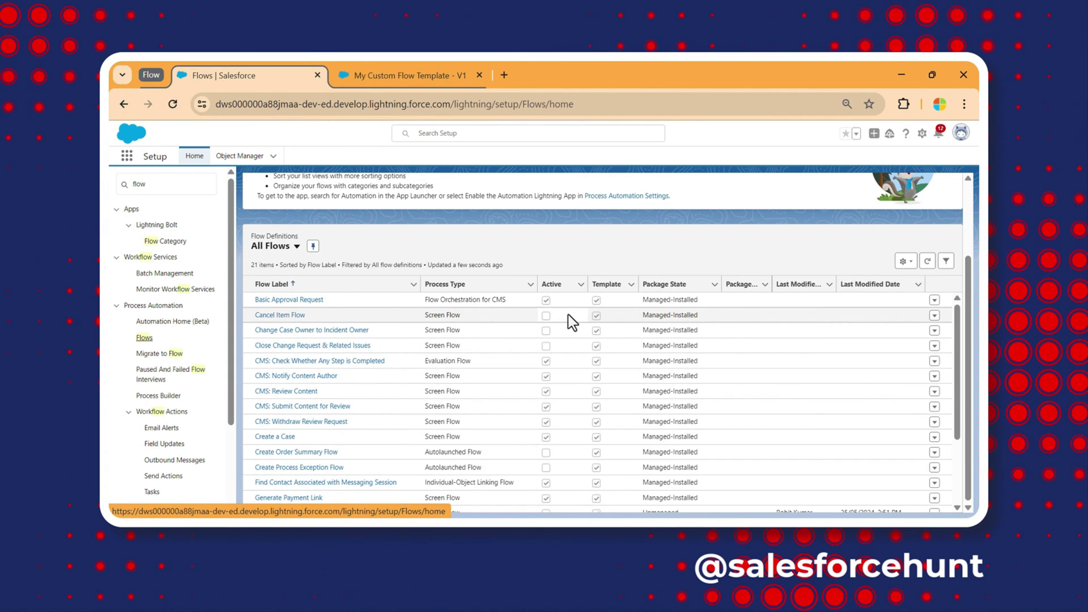
scroll(566, 314, down, 3)
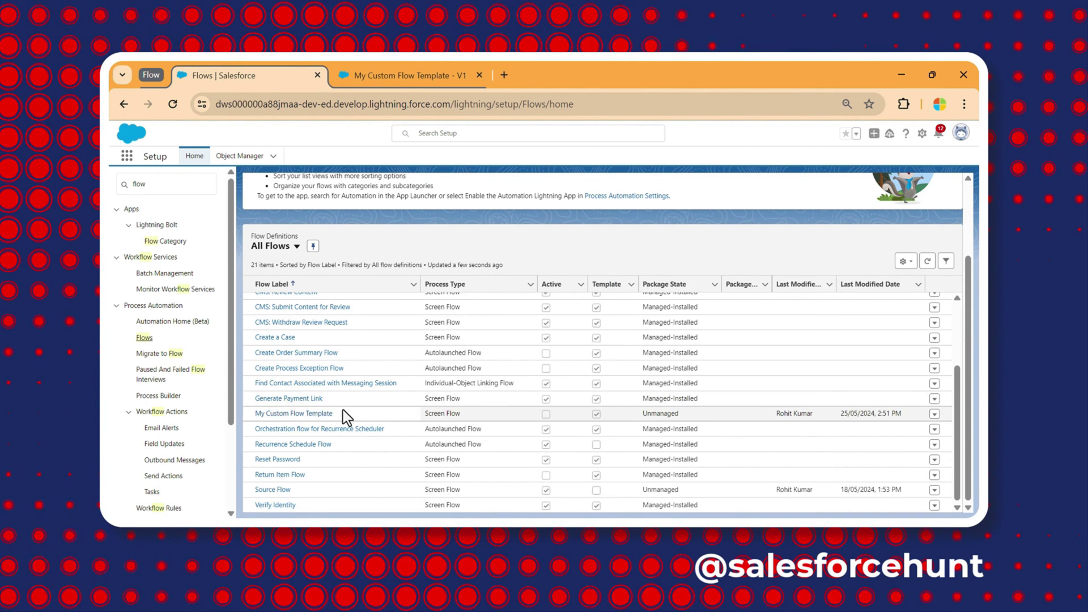
scroll(685, 289, up, 3)
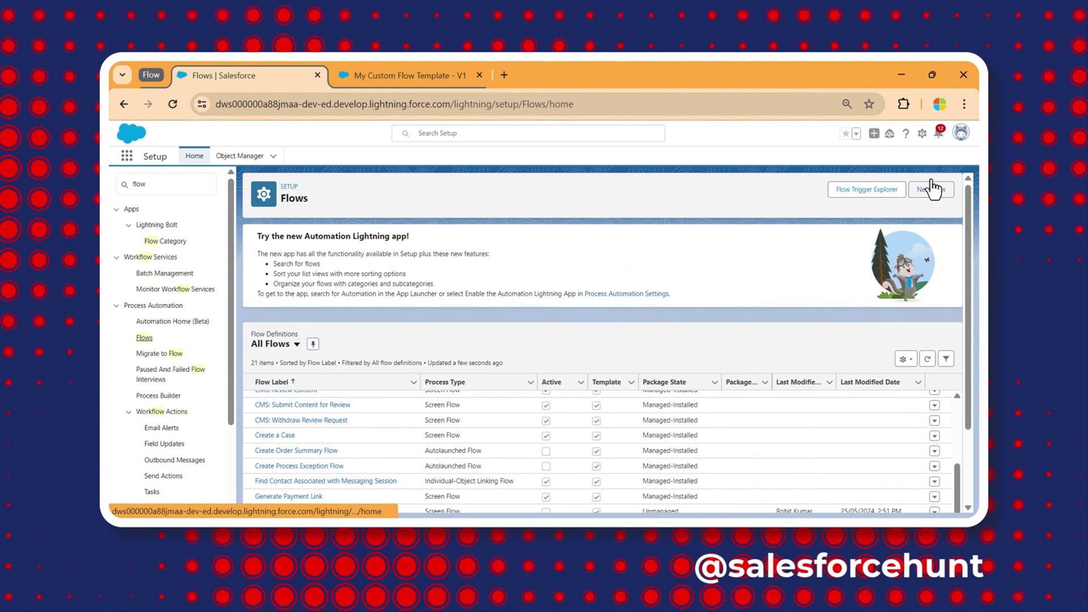
Start a new flow from a template, find My Custom Flow Template listed, then return to it.
click(938, 184)
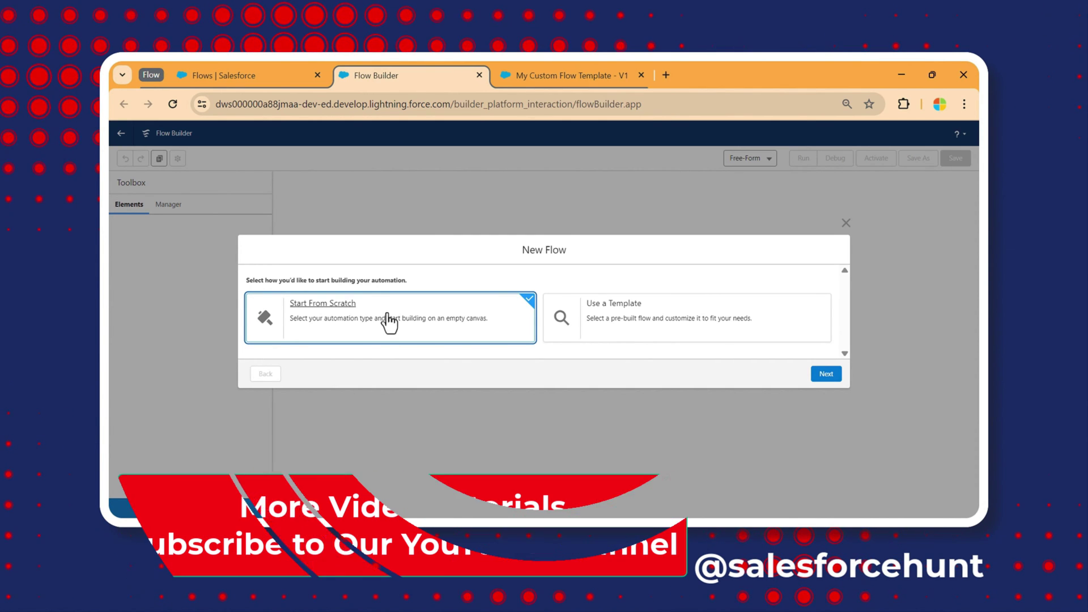
click(632, 319)
click(827, 375)
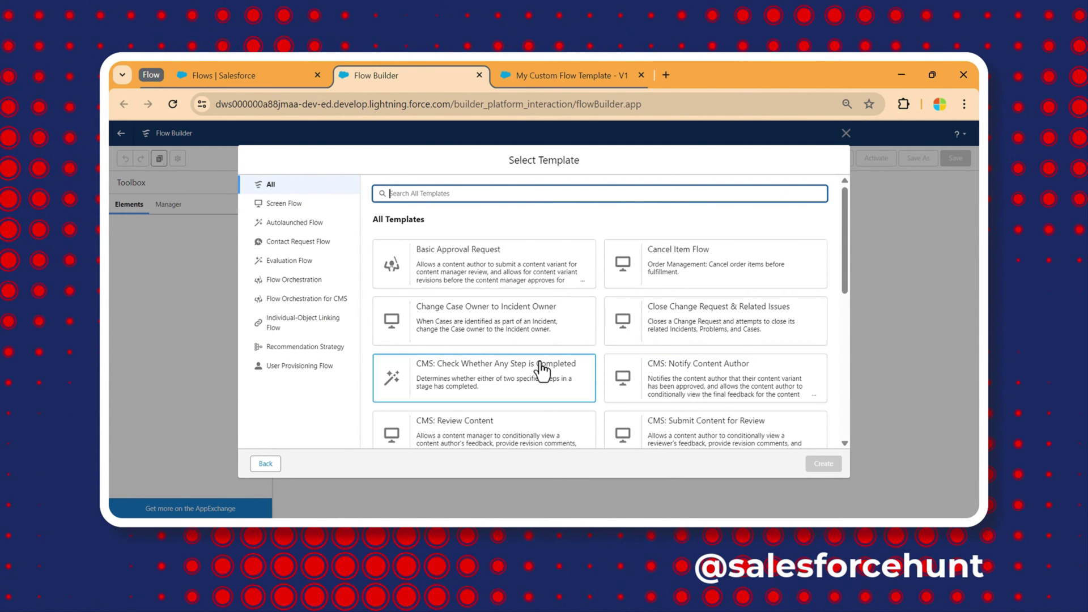
scroll(545, 365, down, 3)
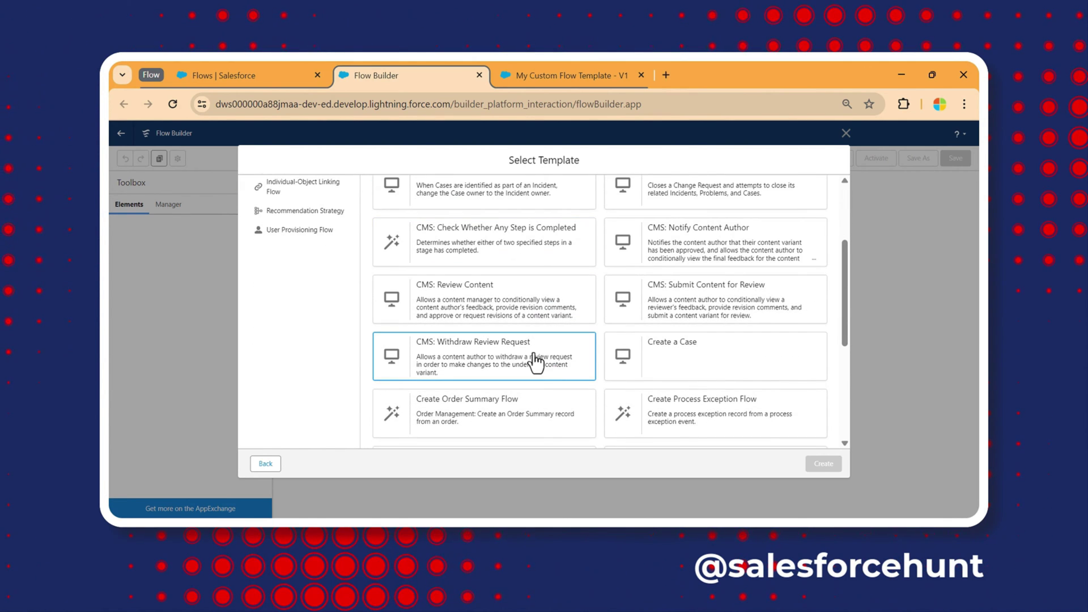
scroll(544, 351, down, 1)
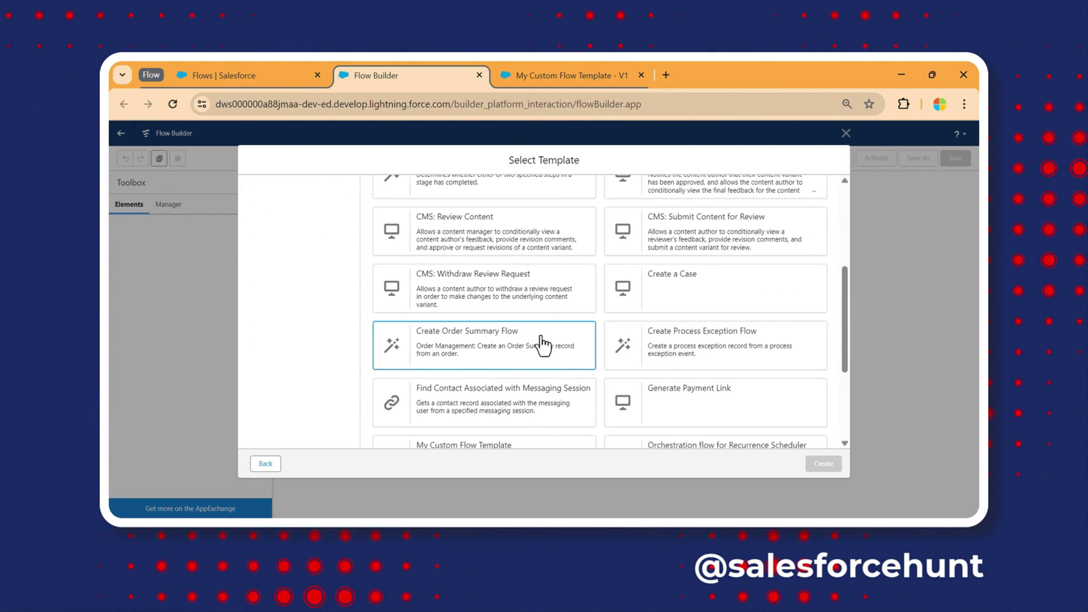
scroll(510, 368, down, 1)
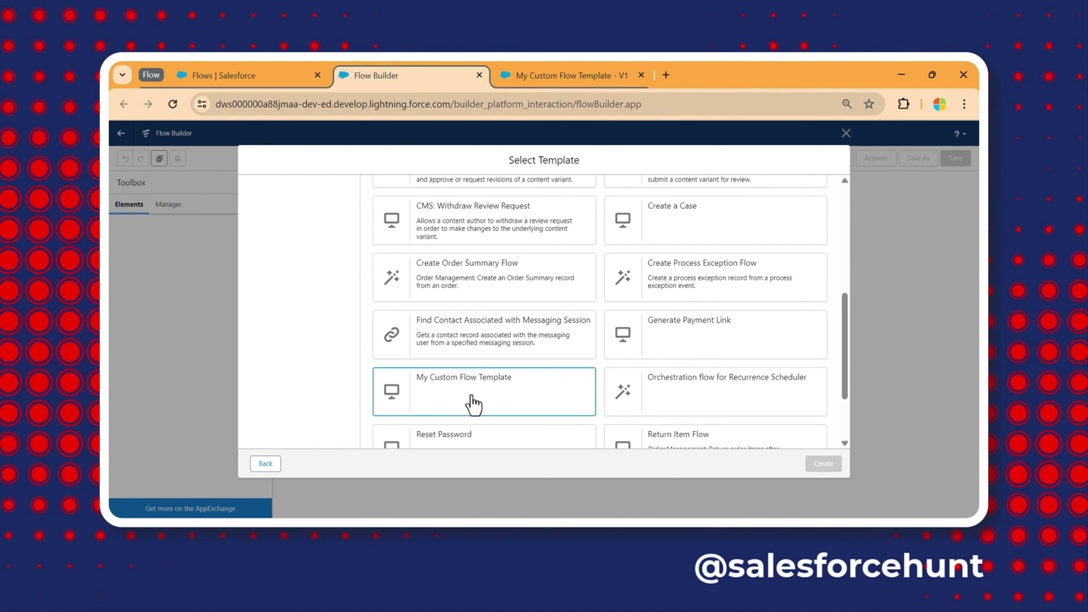
click(527, 79)
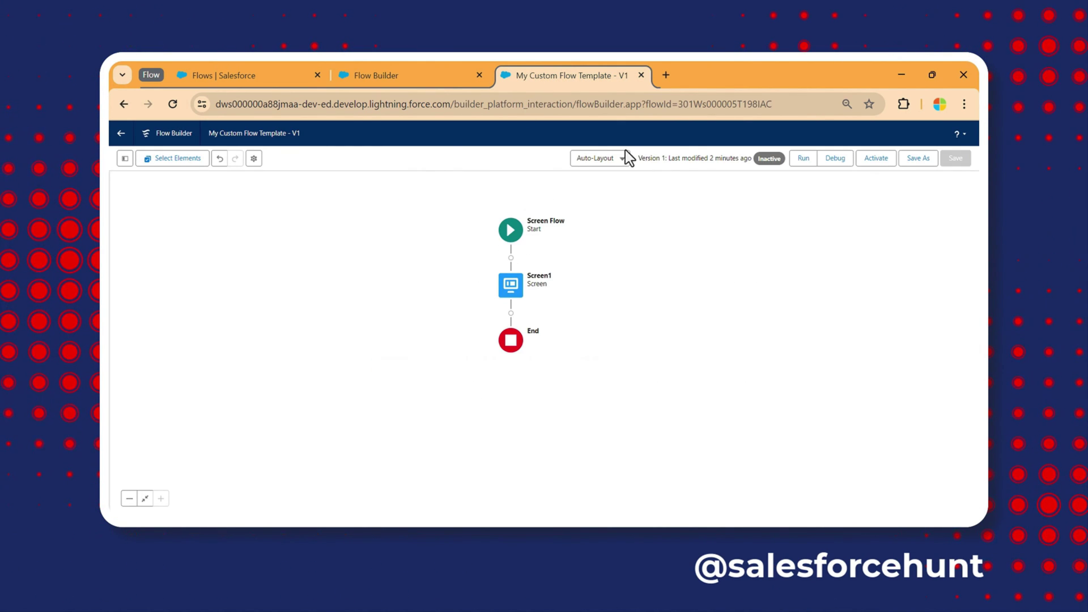
Set the version description to 'This template custom template use for flow' and save.
click(254, 160)
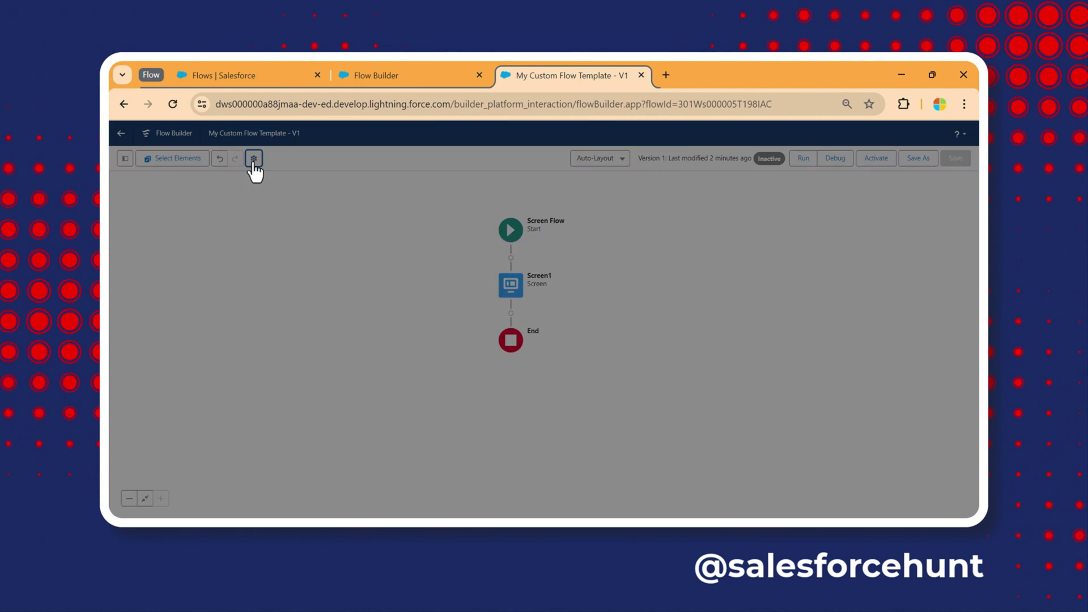
click(377, 317)
text(This is)
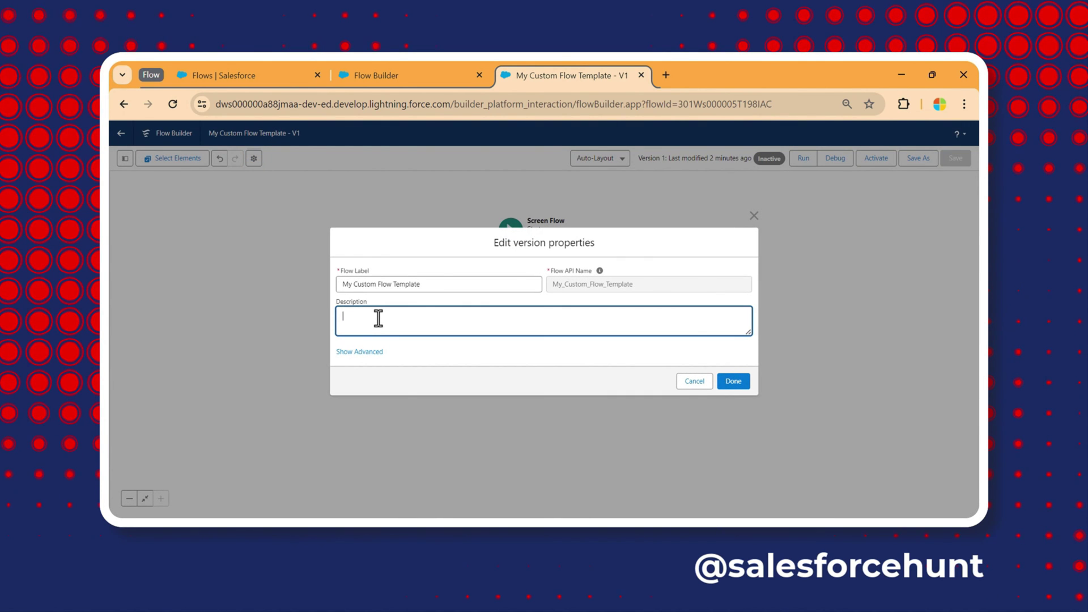
key(BackSpace)
key(BackSpace)
key(BackSpace)
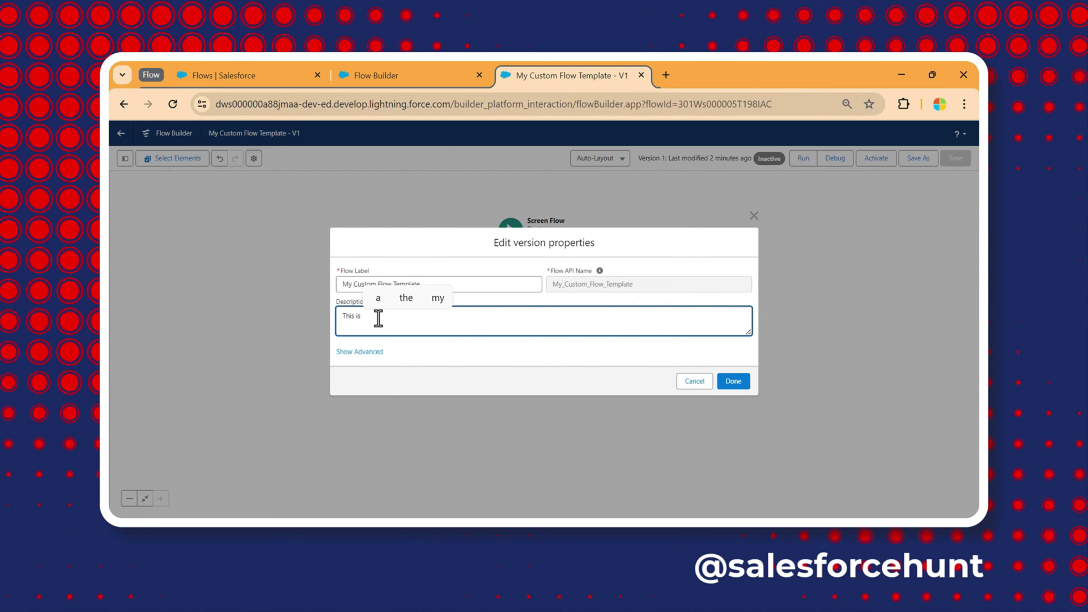
text(template)
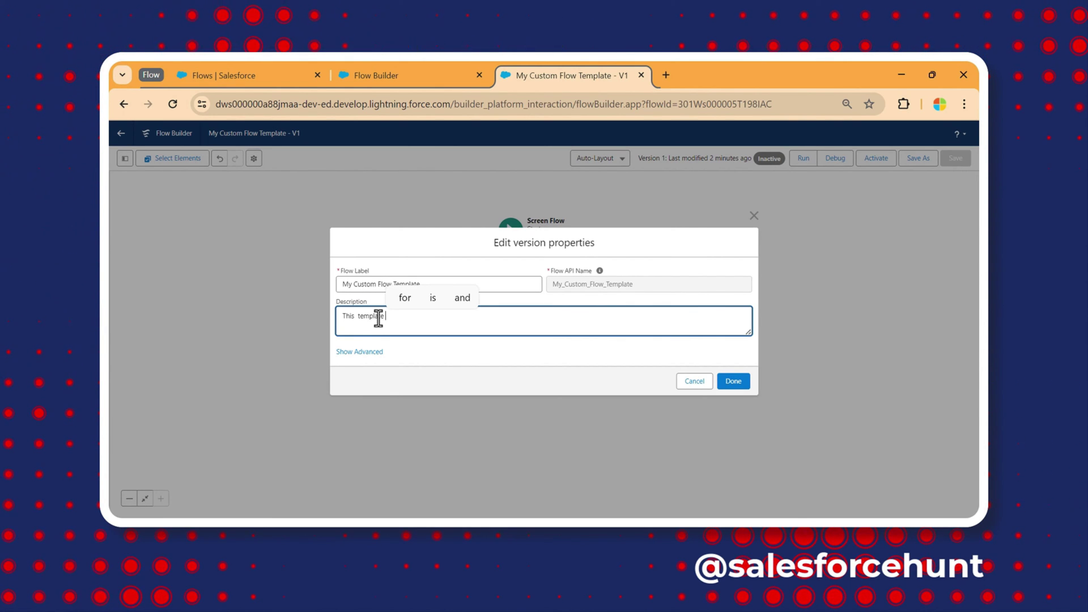
text( use f)
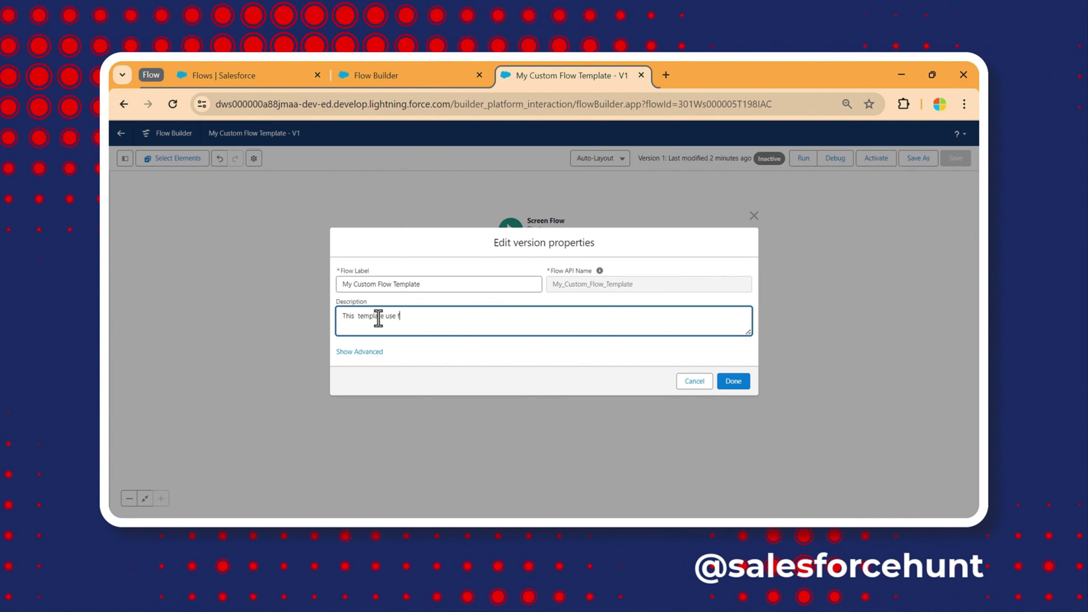
text(or flow)
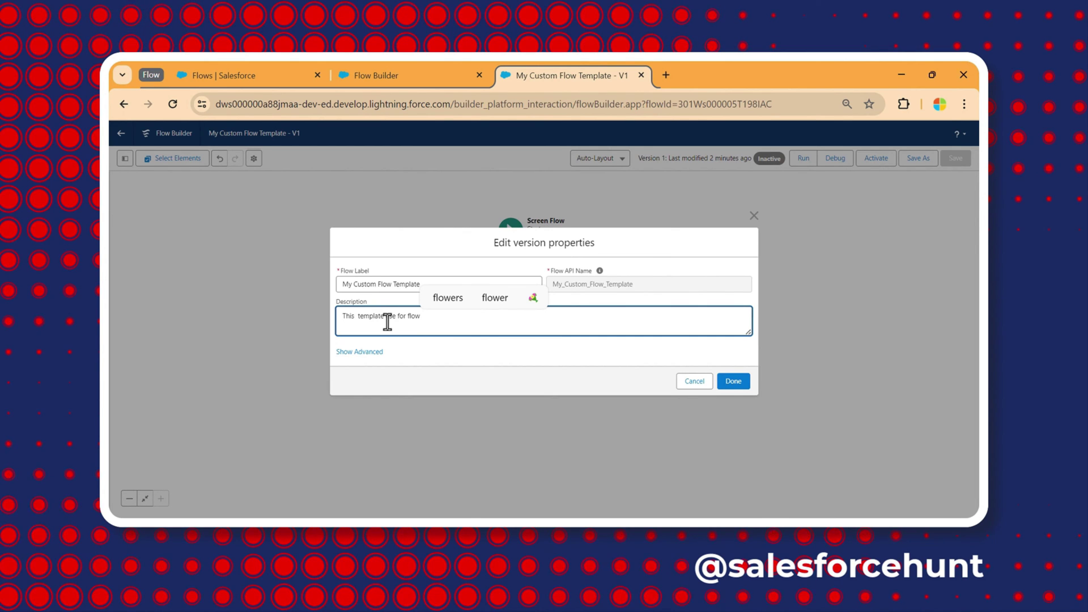
click(383, 318)
text(ust)
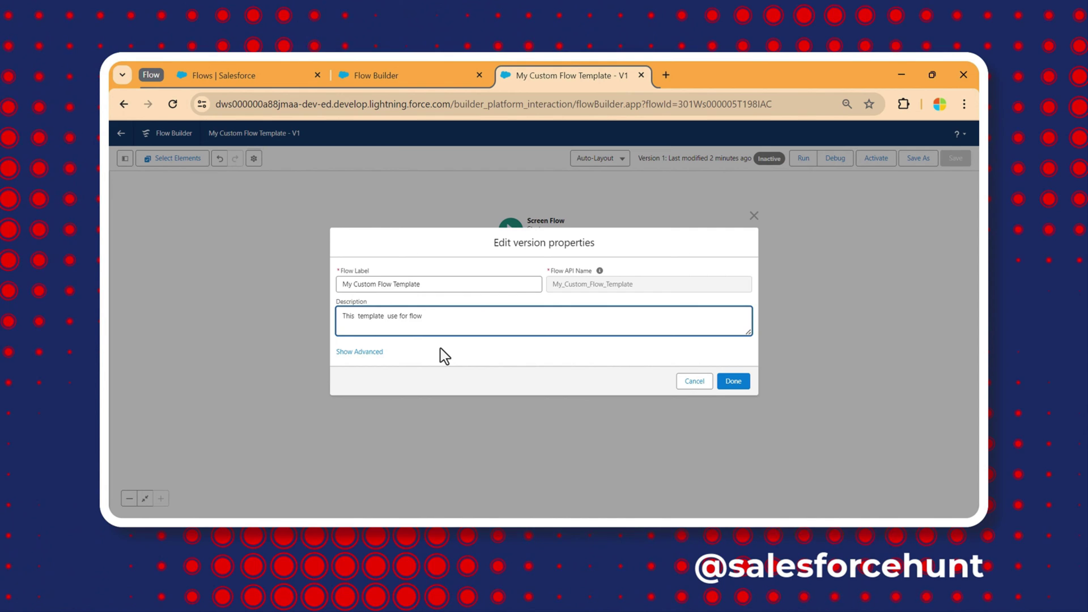
text(ustom te)
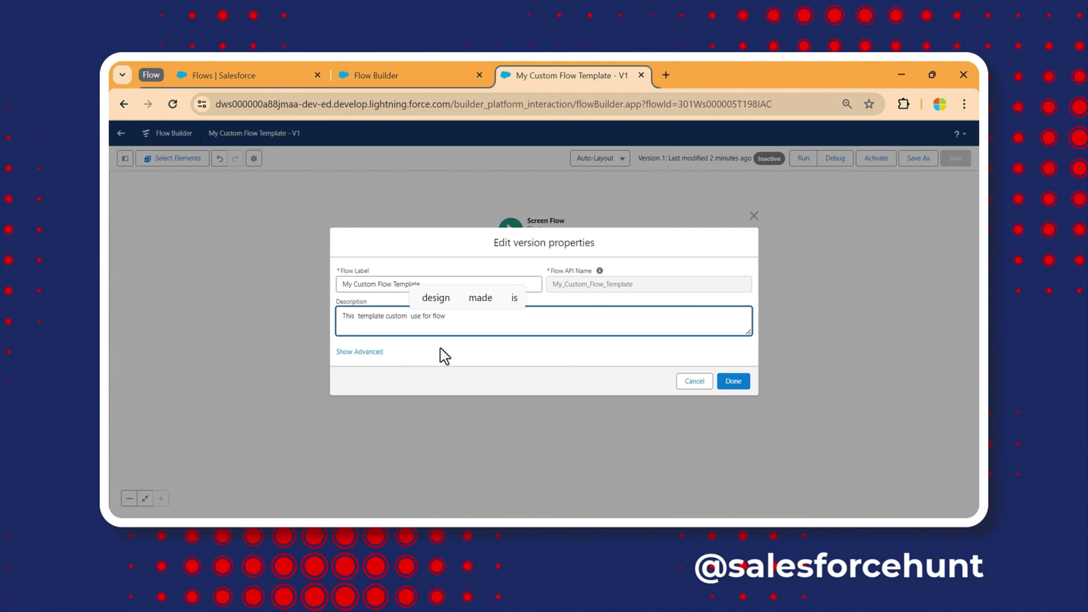
text(mplate)
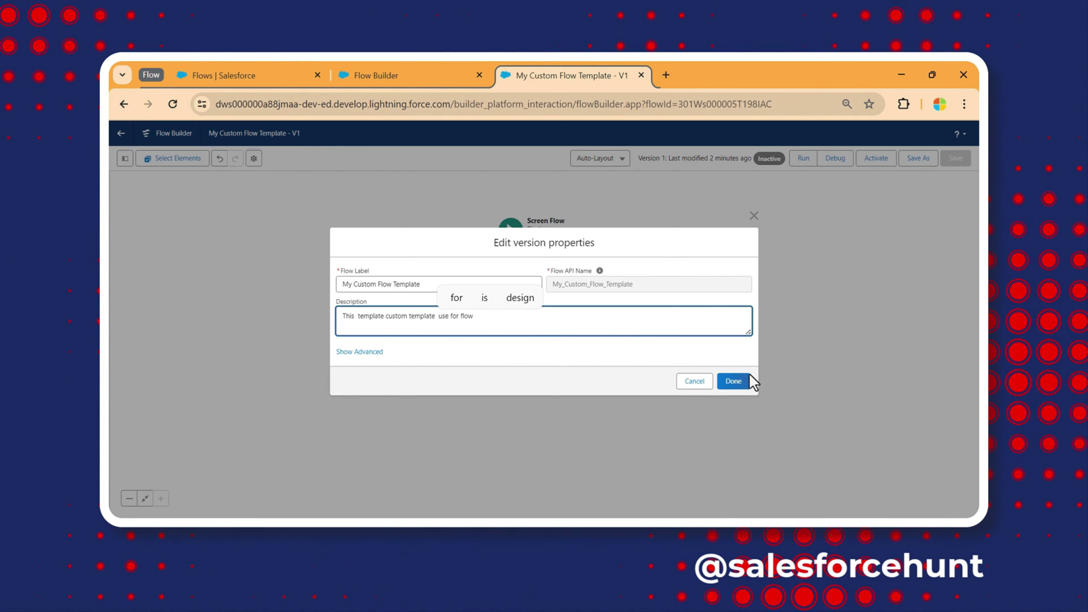
click(737, 387)
click(957, 154)
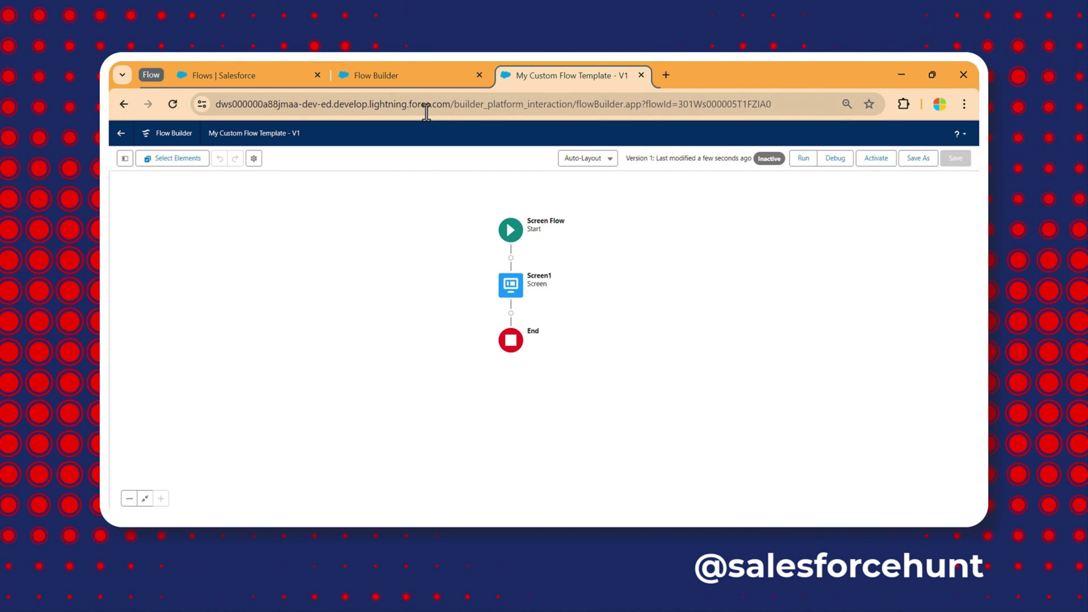
Start over with Use a Template and create the flow from My Custom Flow Template.
click(404, 83)
click(173, 104)
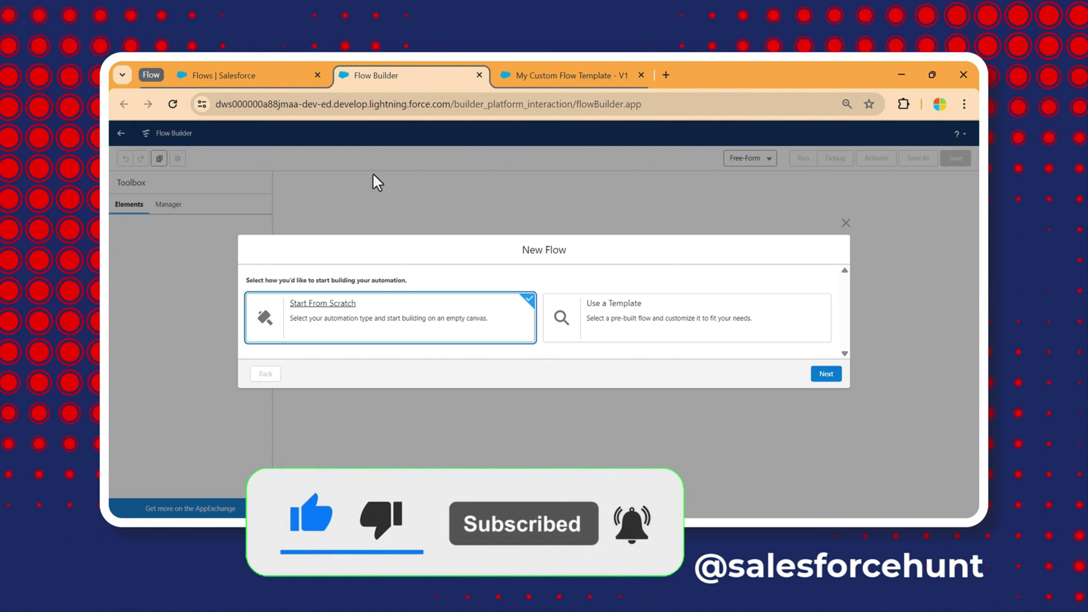
click(609, 309)
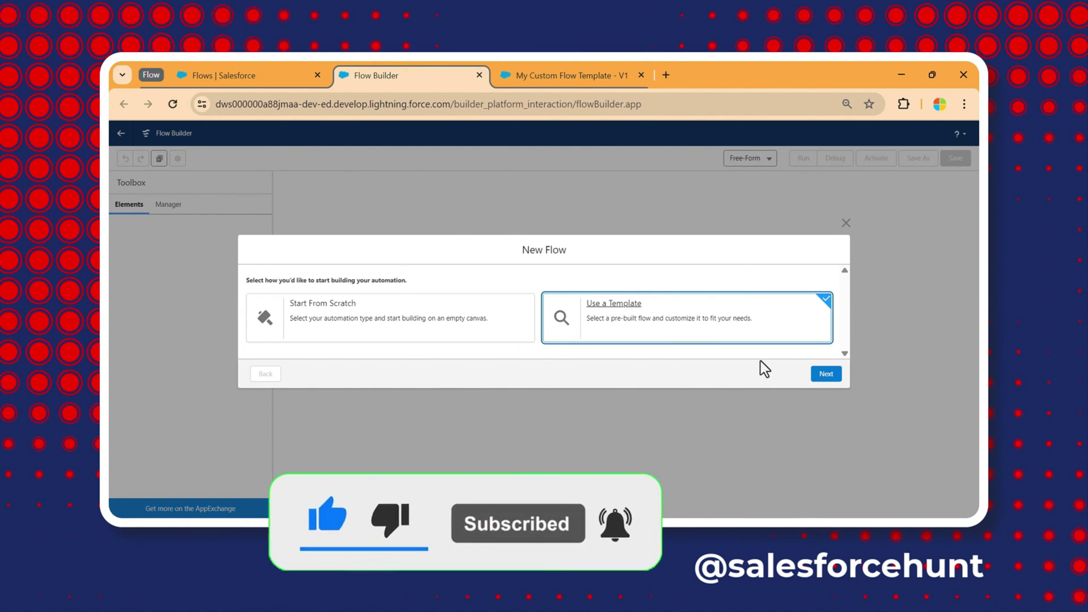
click(828, 376)
scroll(624, 329, down, 5)
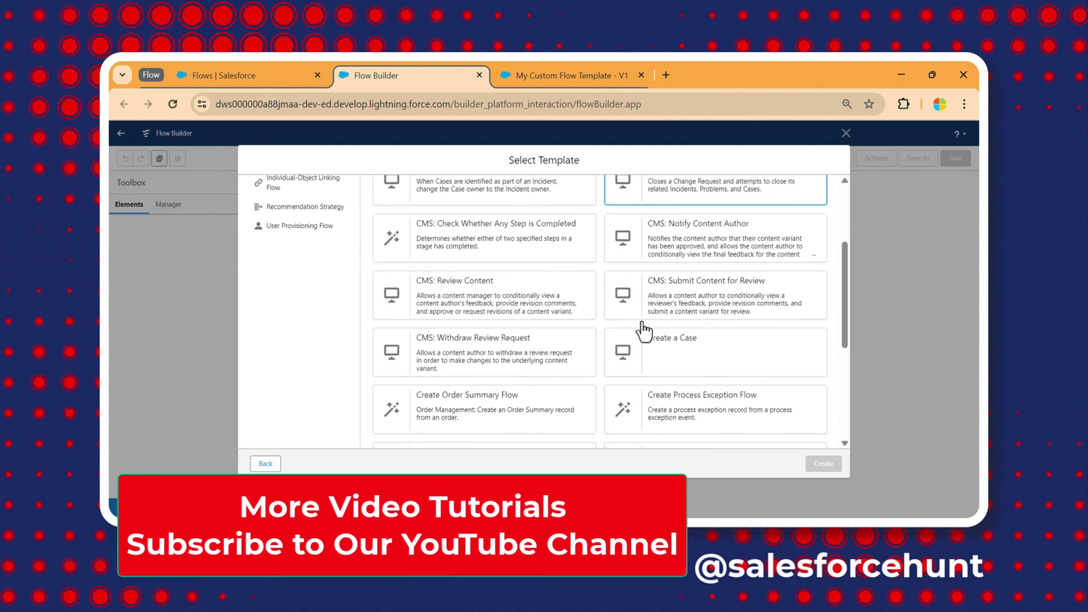
scroll(643, 333, down, 1)
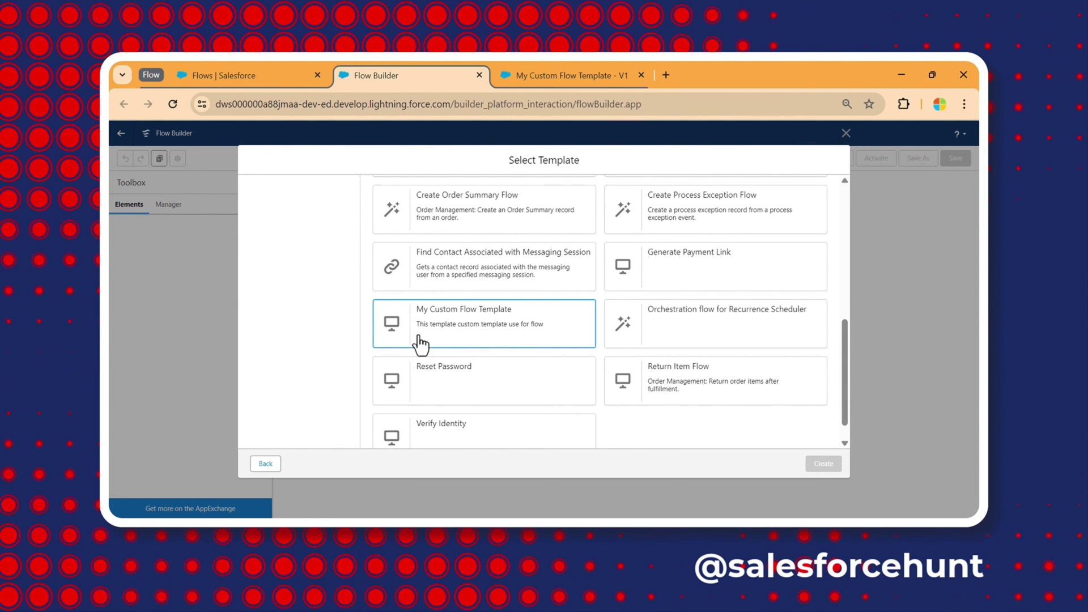
click(473, 320)
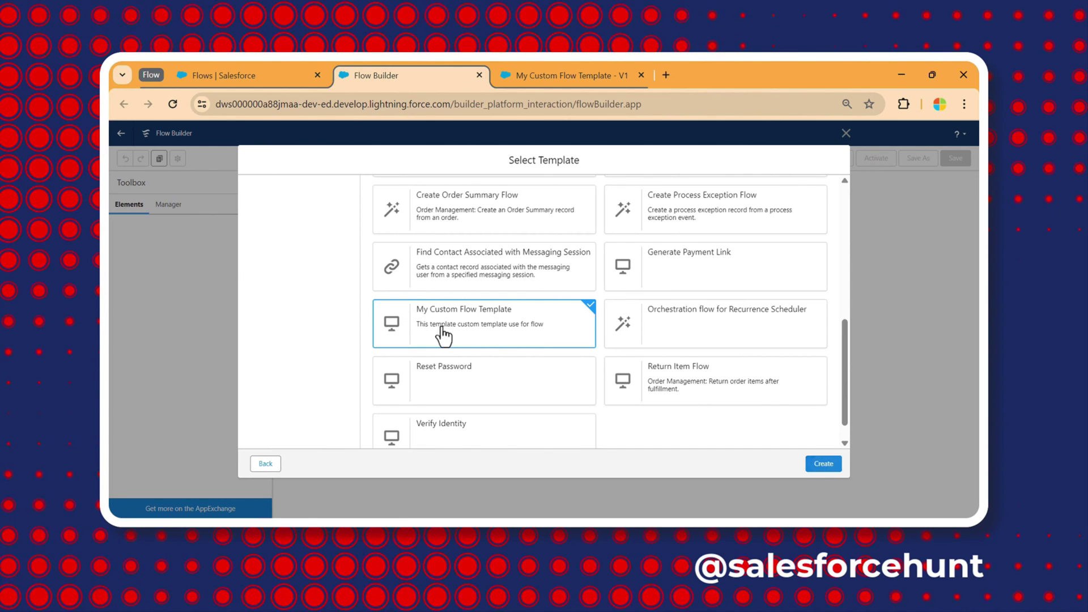
click(819, 465)
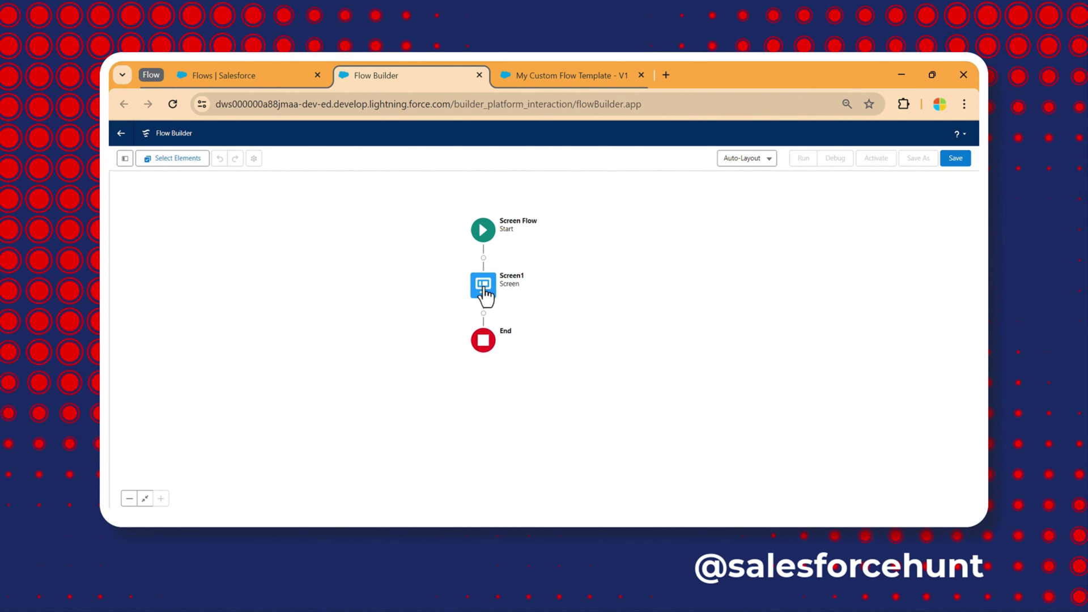
Rename Screen1 to 'Flow Screen' with API name Flow_Screen.
click(484, 286)
click(606, 263)
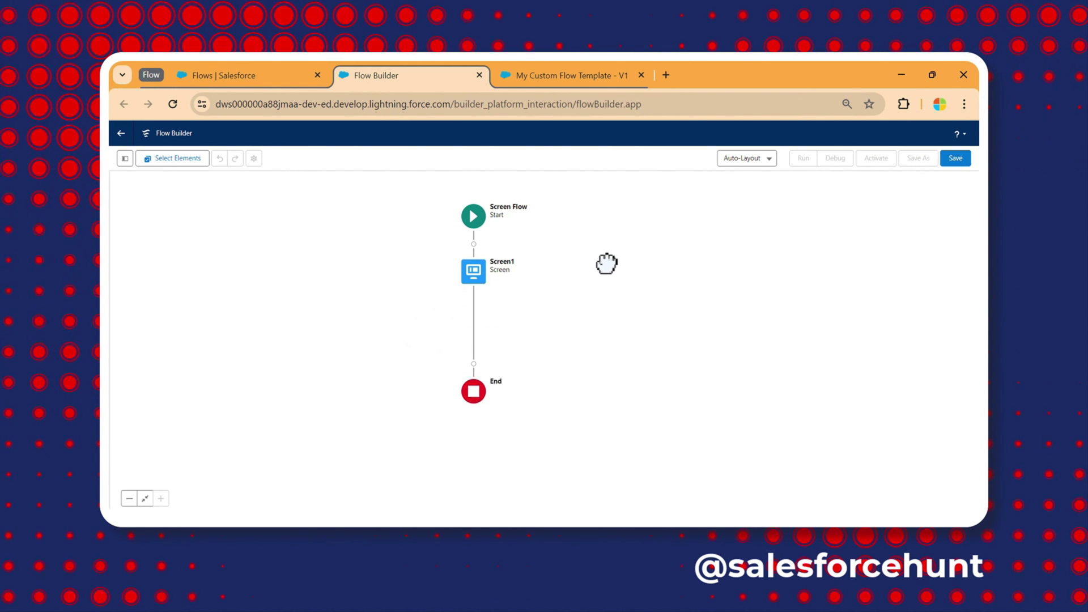
double_click(479, 286)
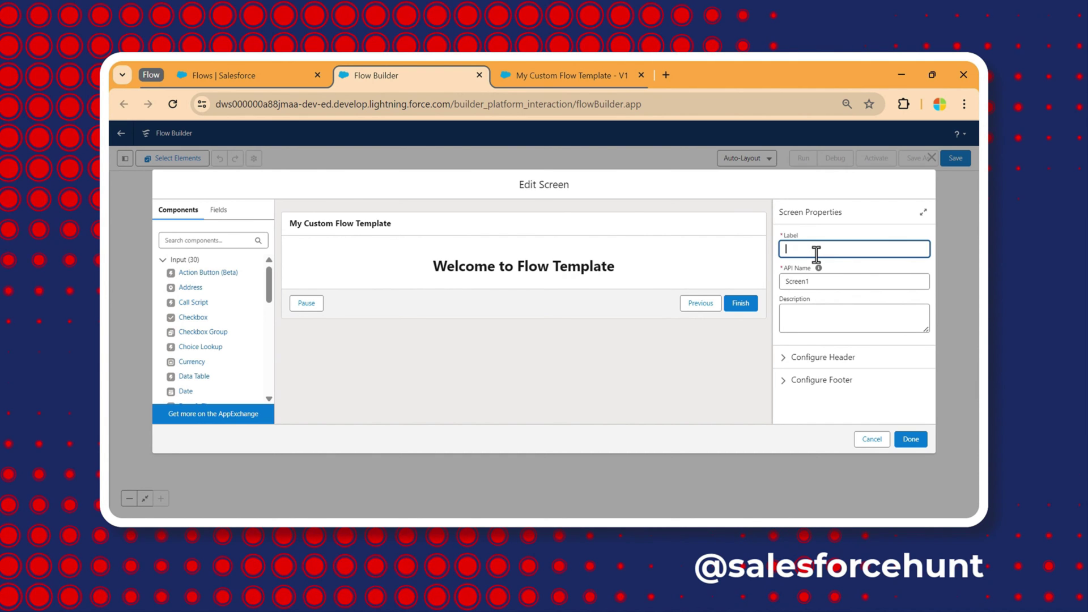
text(Flow Screen)
key(Tab)
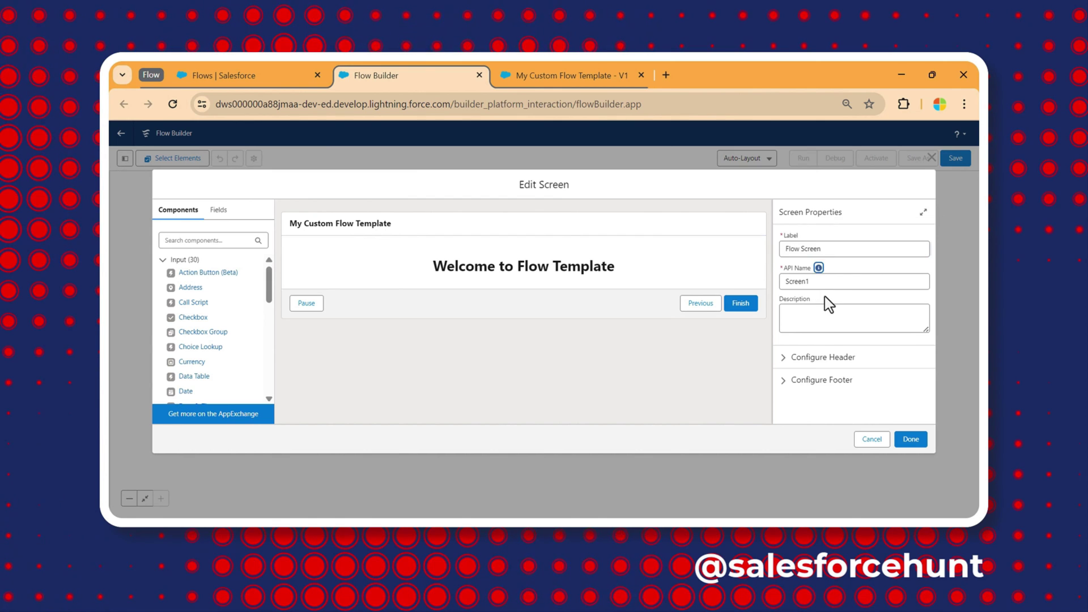
key(Tab)
key(BackSpace)
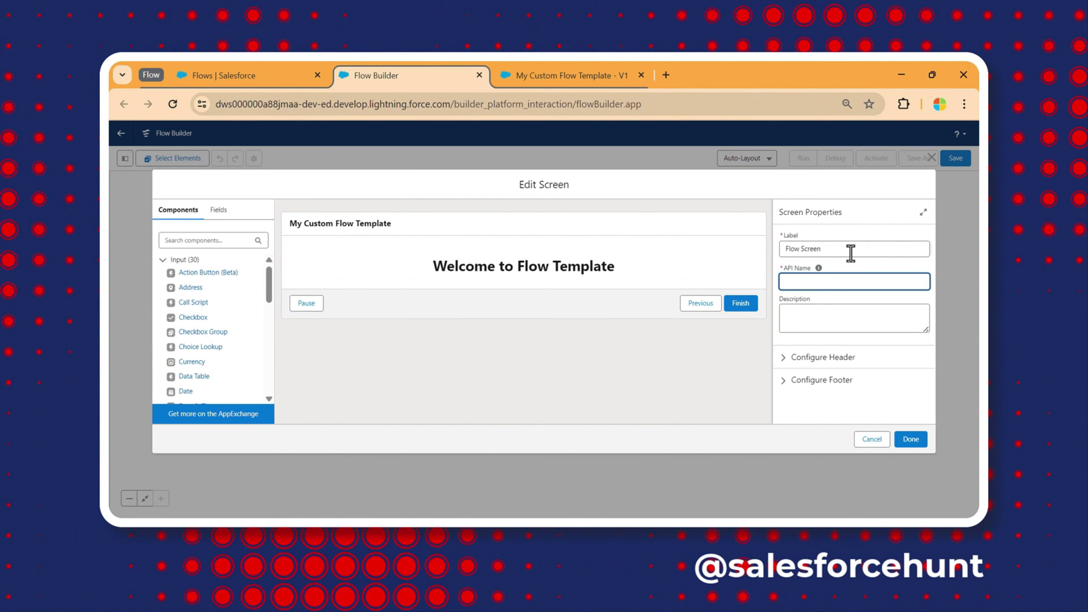
key(shift+Tab)
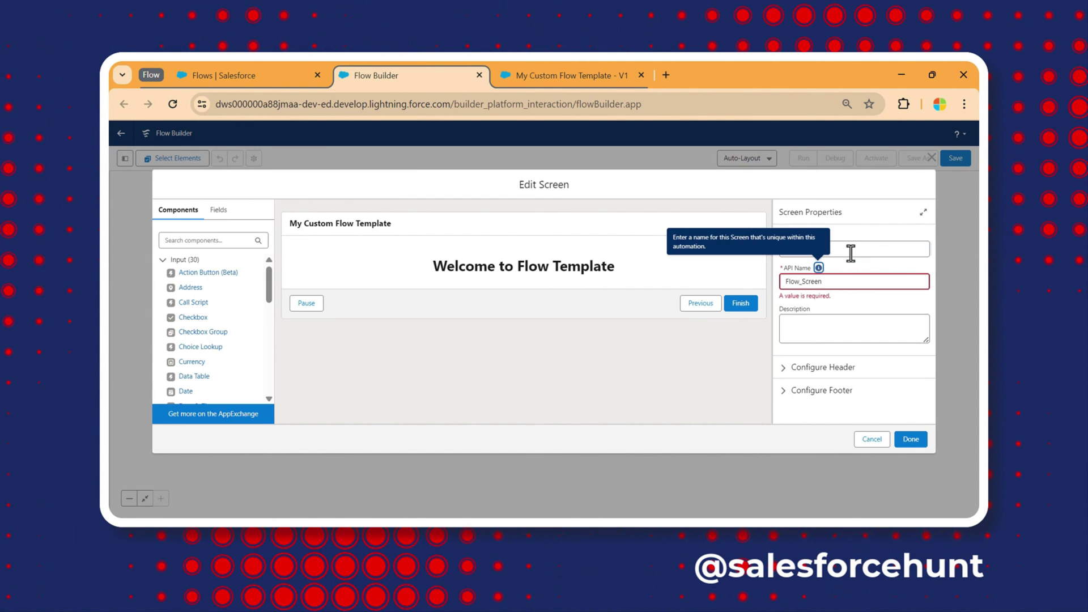
Colour the 'Welcome to Flow Template' text red (#FF0505), then bring up the save dialog.
click(493, 273)
drag(791, 316, 877, 340)
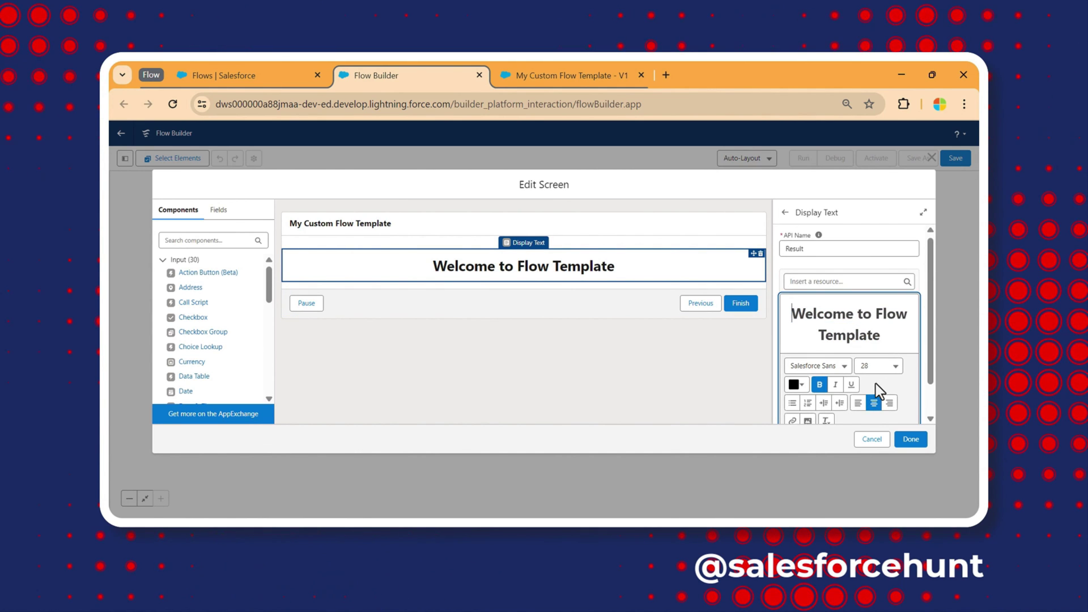
scroll(850, 340, down, 2)
click(794, 348)
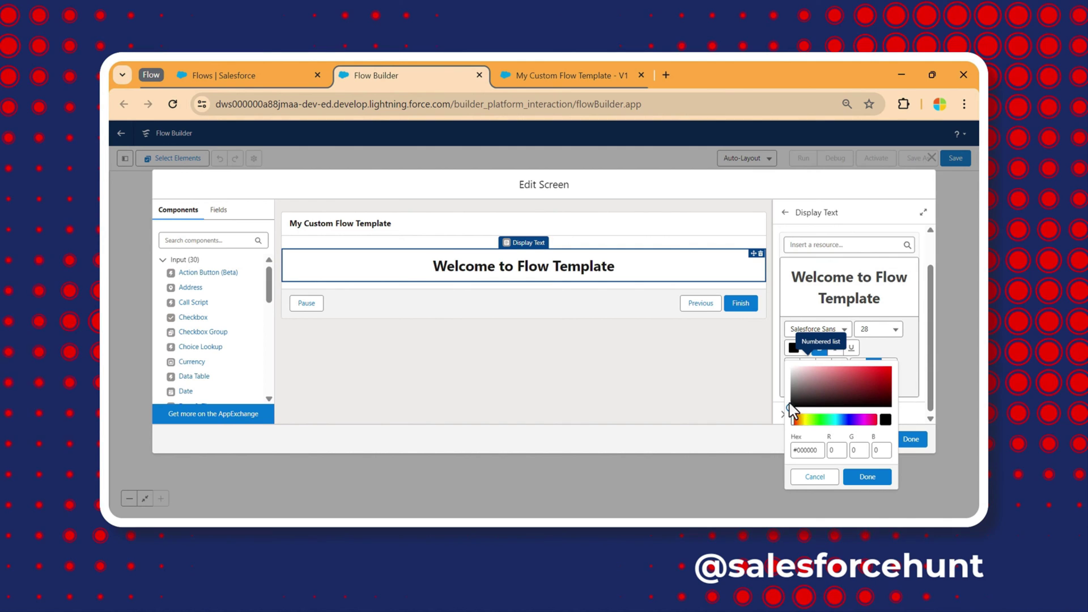
mouse_move(883, 375)
mouse_down()
mouse_move(867, 366)
mouse_move(901, 363)
mouse_up()
click(878, 477)
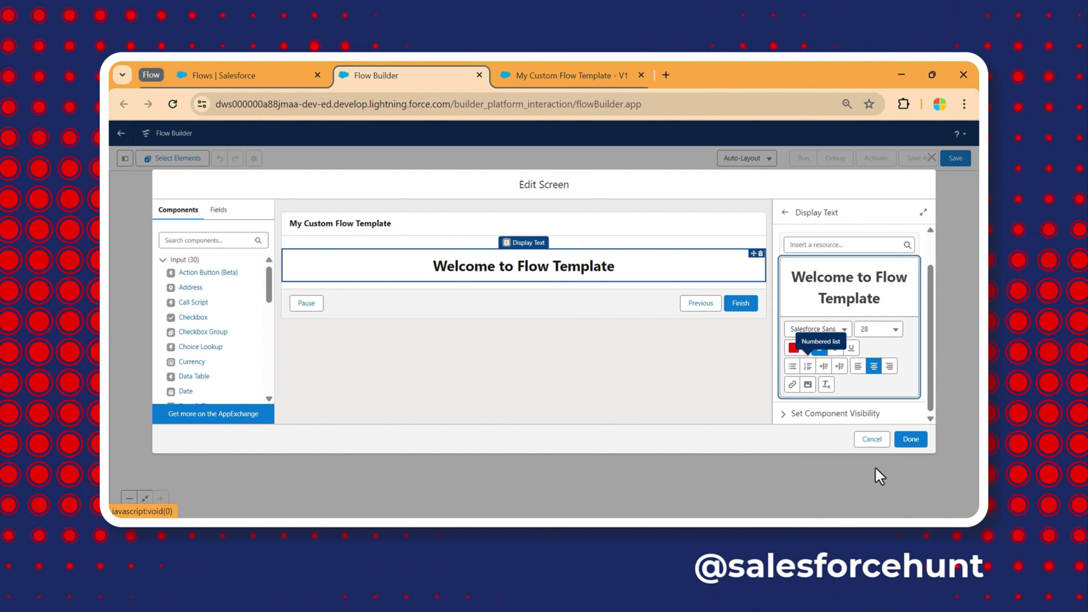
triple_click(833, 283)
click(799, 347)
drag(884, 385, 888, 368)
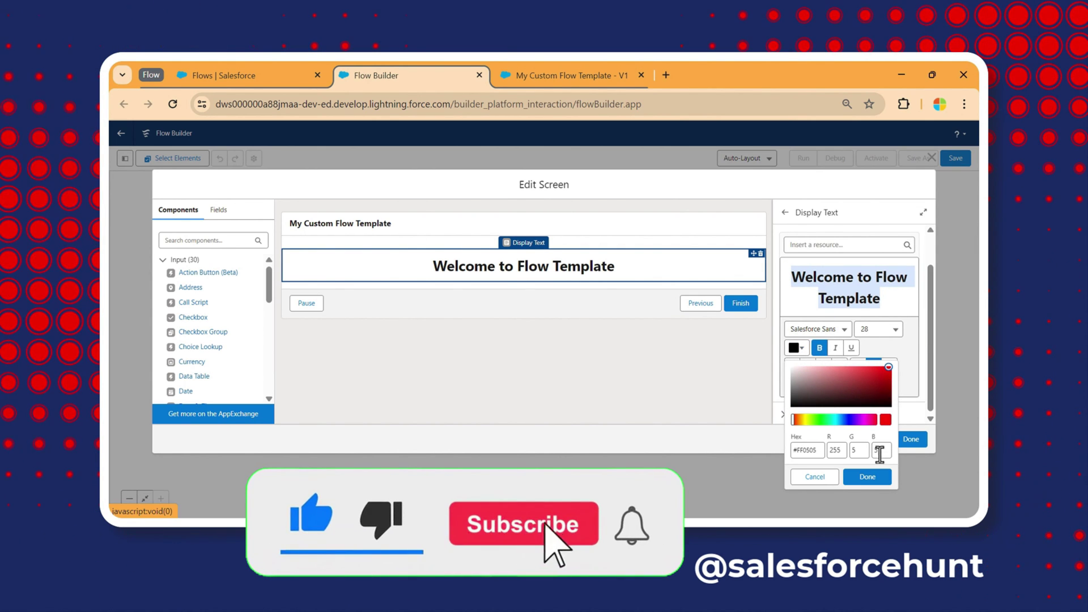
click(878, 477)
click(910, 441)
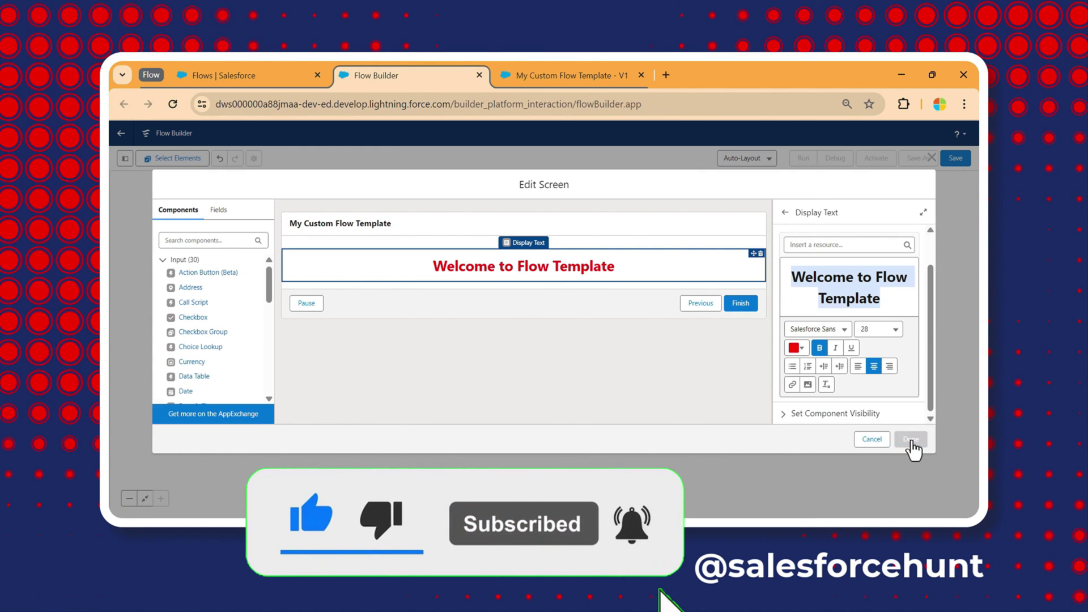
click(955, 160)
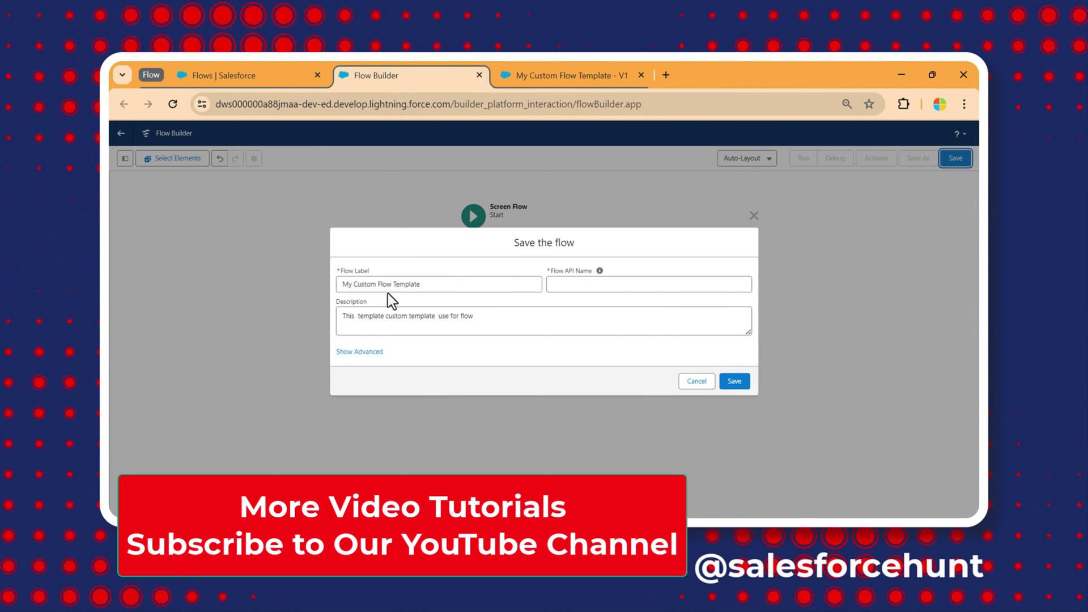
Save the flow as 'Screen Flow Template Example' with the description cleared.
drag(434, 284, 276, 283)
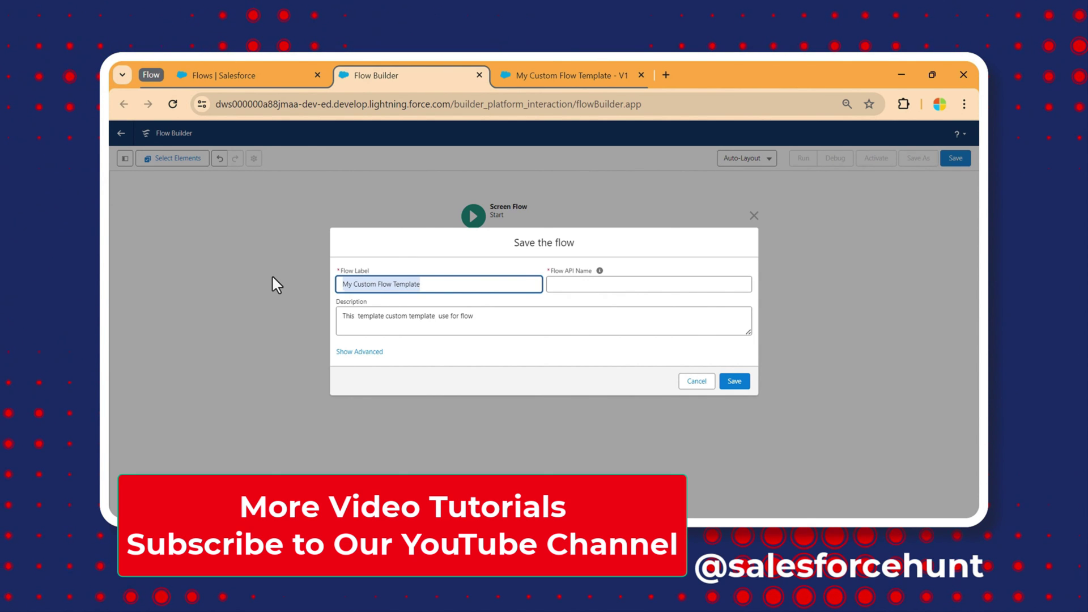
text(Flow)
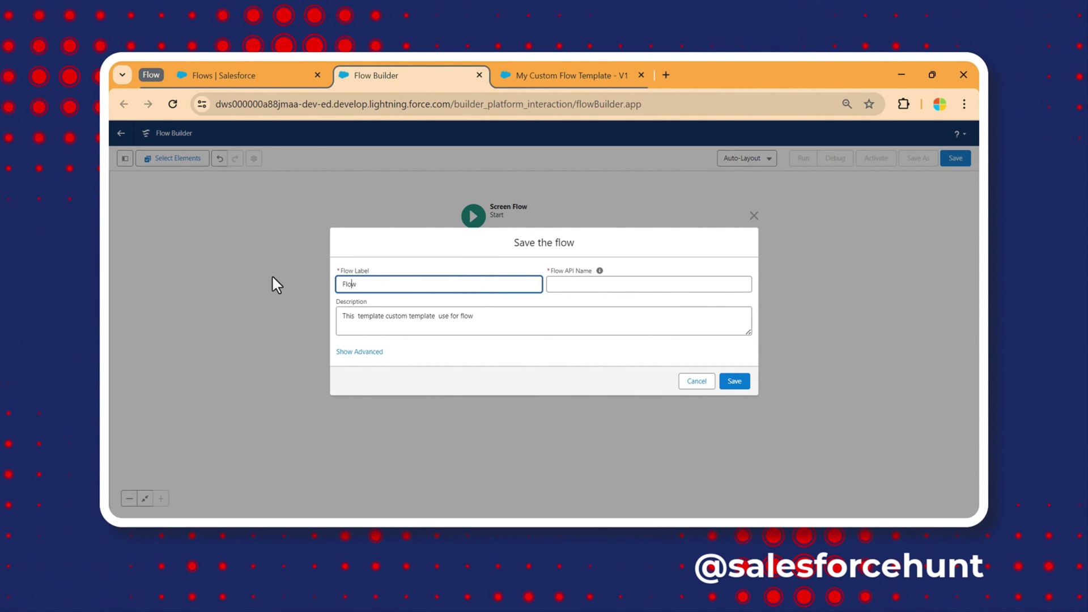
key(Home)
text(Screen)
key(End)
text(Template Example)
key(Tab)
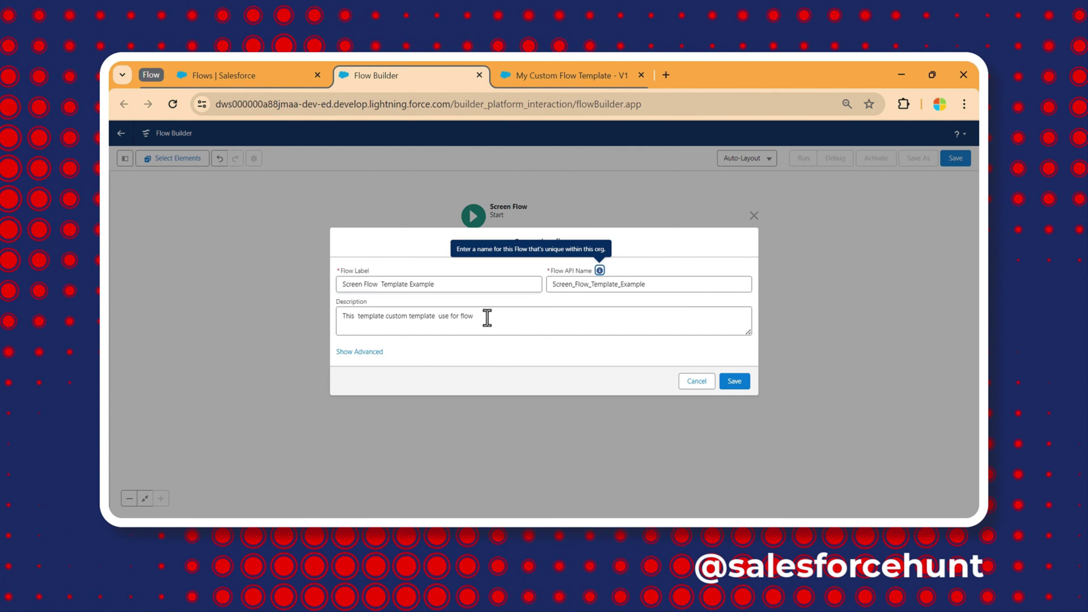
drag(486, 318, 160, 301)
key(BackSpace)
click(735, 383)
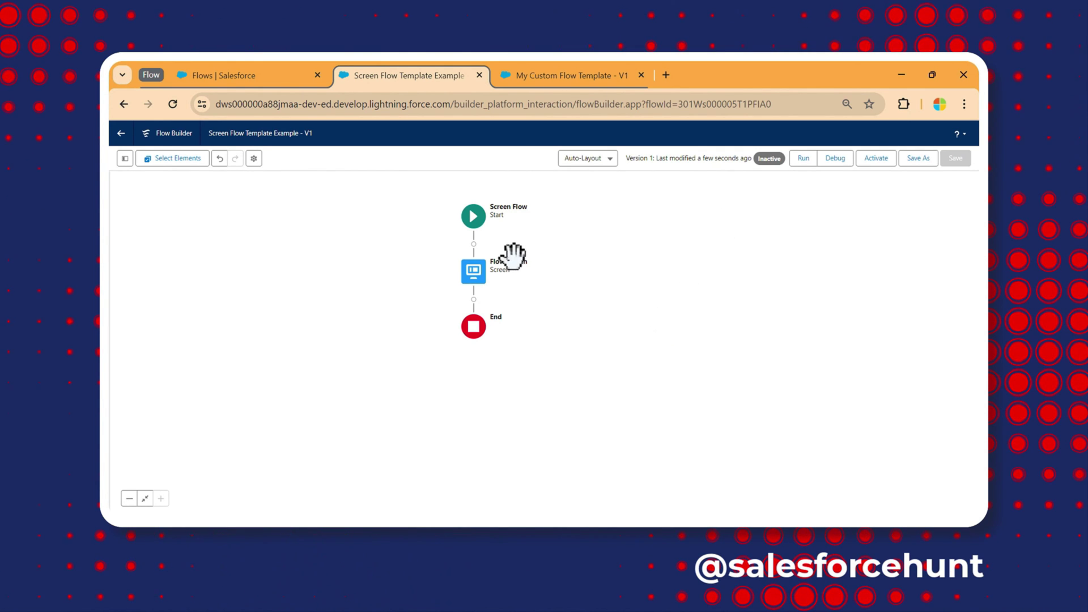
Check Flow Screen's red welcome message, then start a debug run of the flow.
double_click(481, 273)
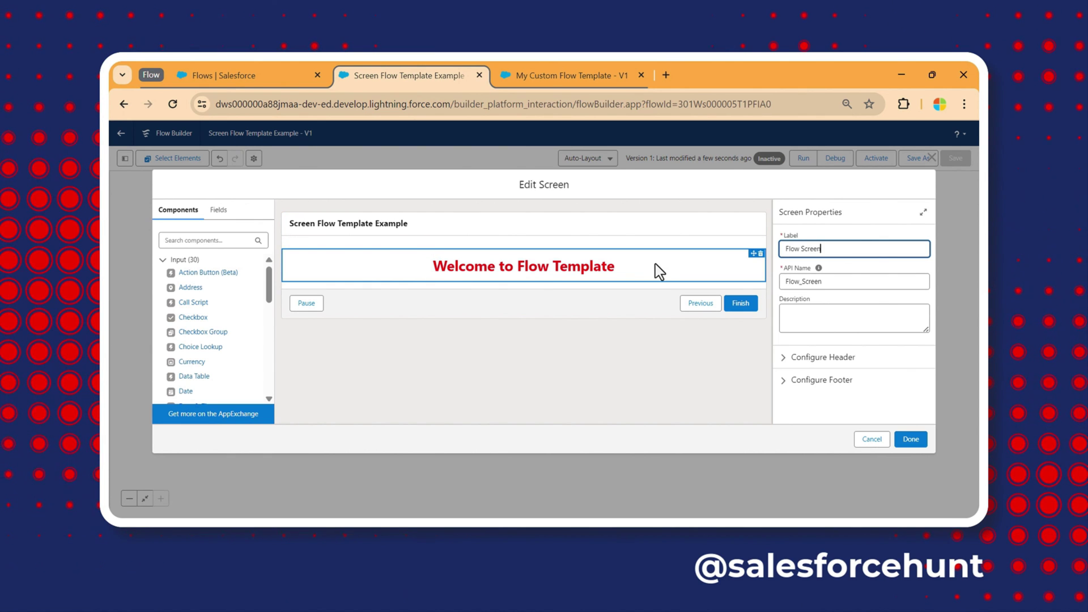
click(931, 158)
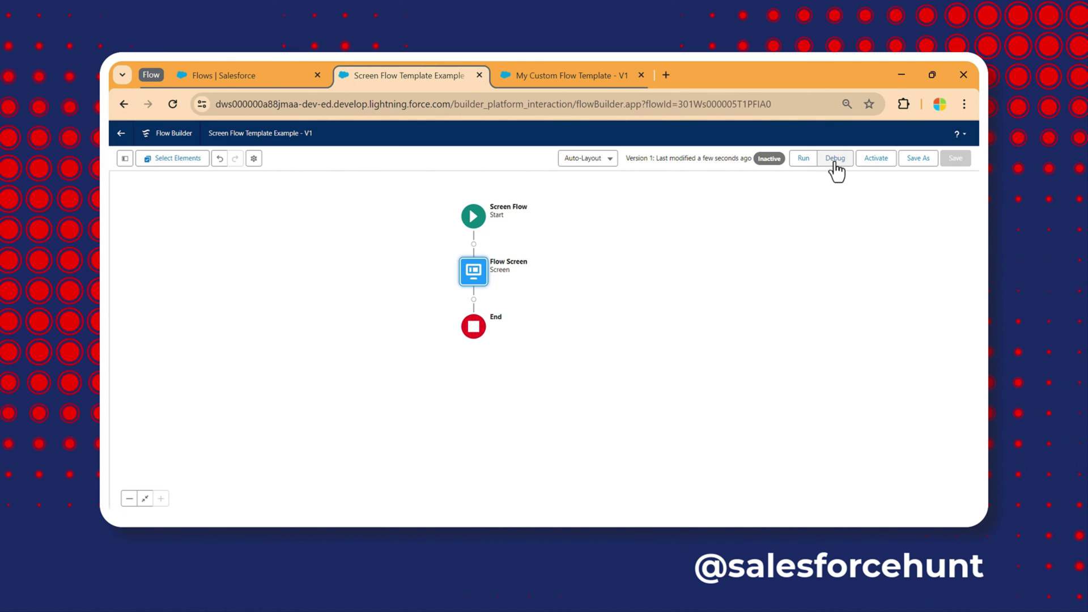
click(834, 161)
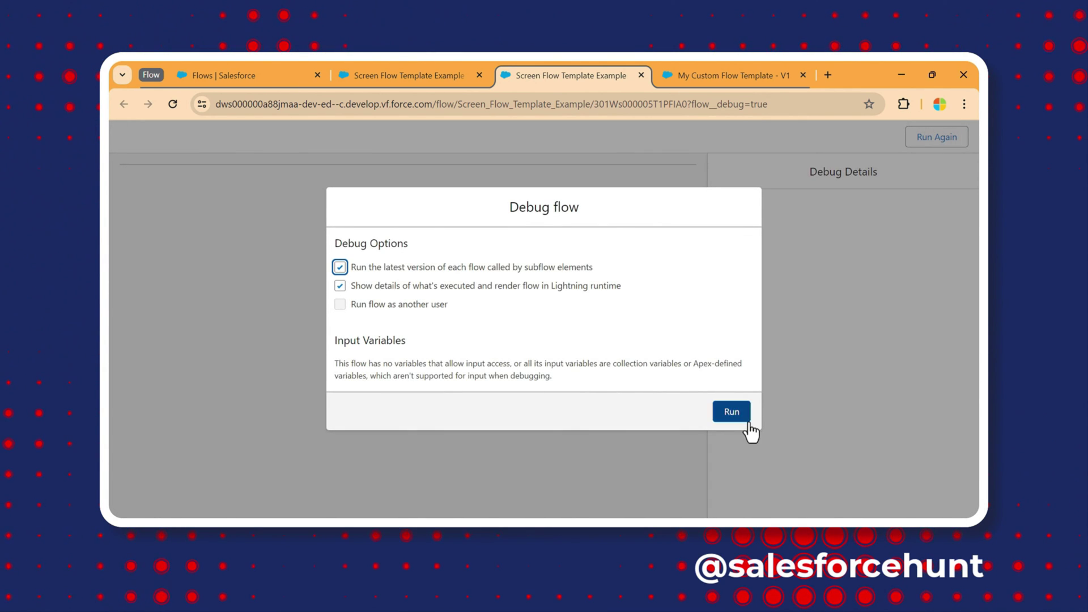
Debug-run the flow, check its red 'Welcome to Flow Template' heading, then return to My Custom Flow Template.
click(735, 415)
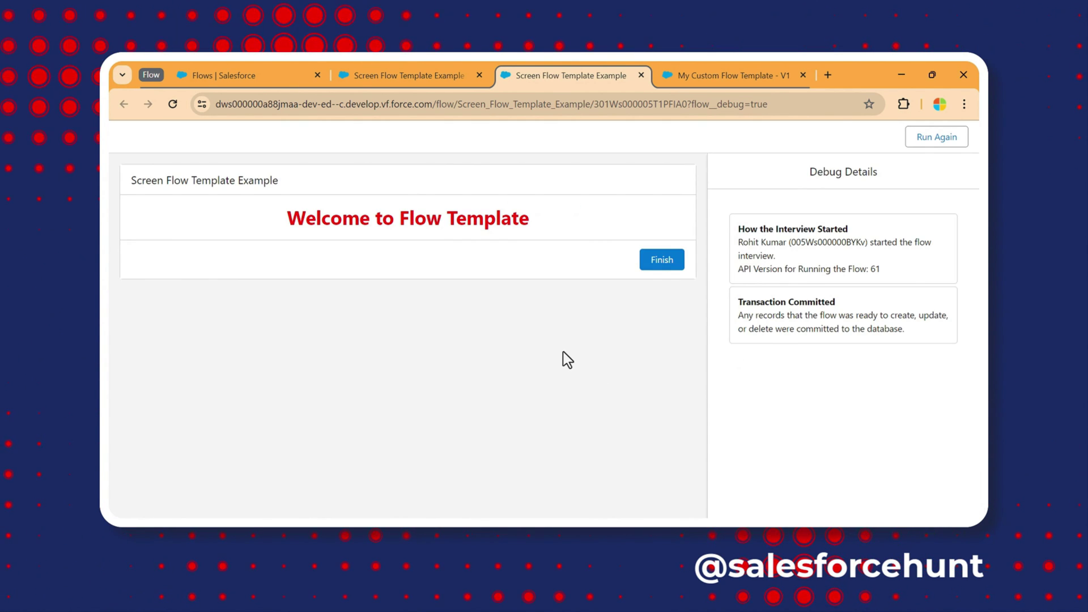
drag(130, 181, 274, 179)
drag(288, 222, 554, 225)
click(349, 222)
drag(288, 221, 525, 223)
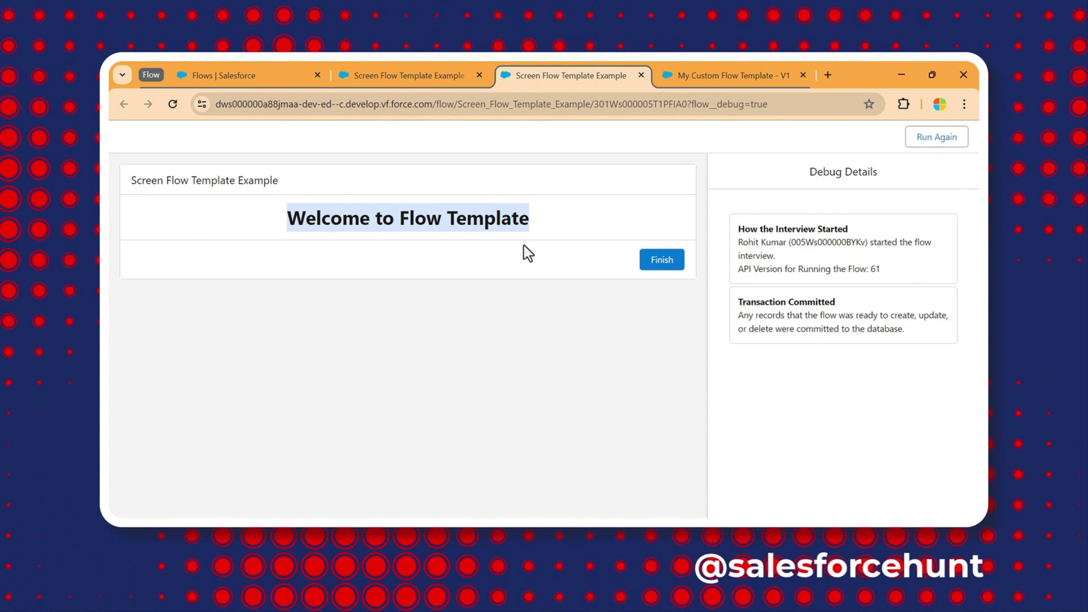
click(525, 196)
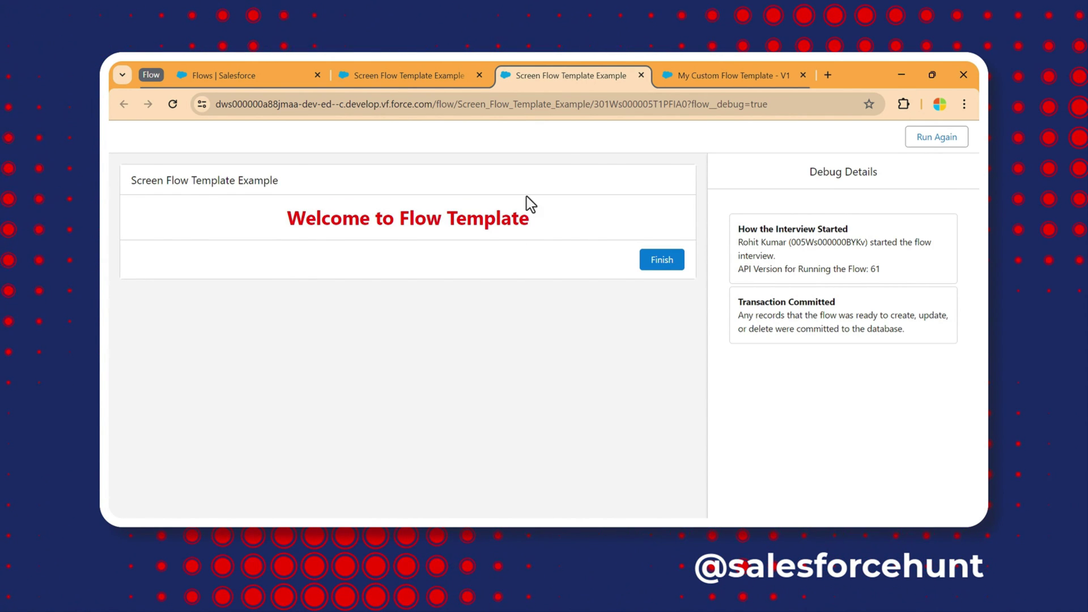
click(681, 90)
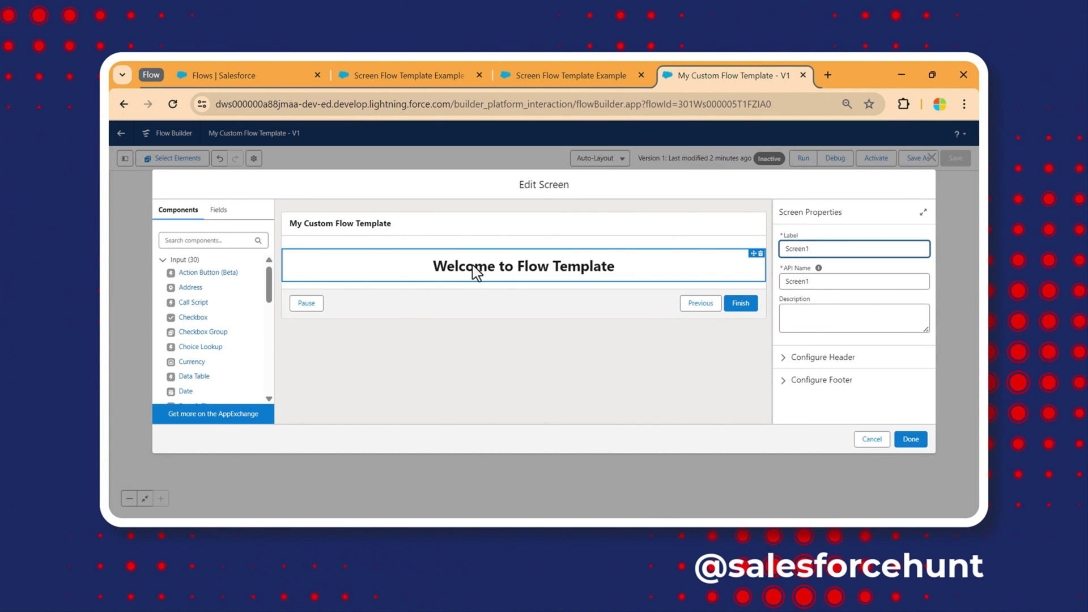
Compare Screen1's welcome text in the template with the red heading on the Screen Flow Template Example debug run.
click(571, 275)
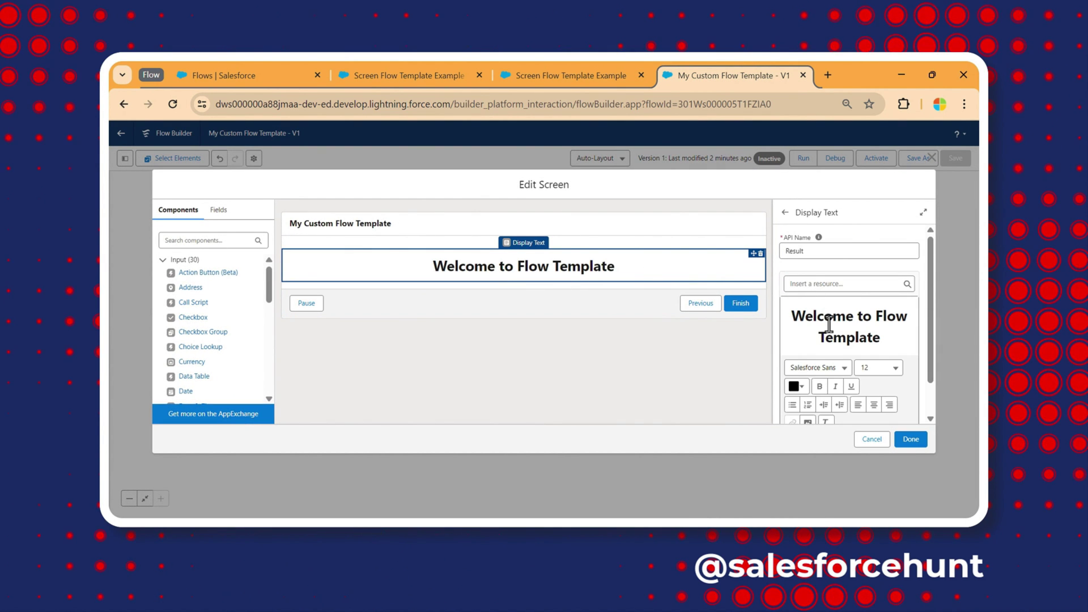
click(544, 79)
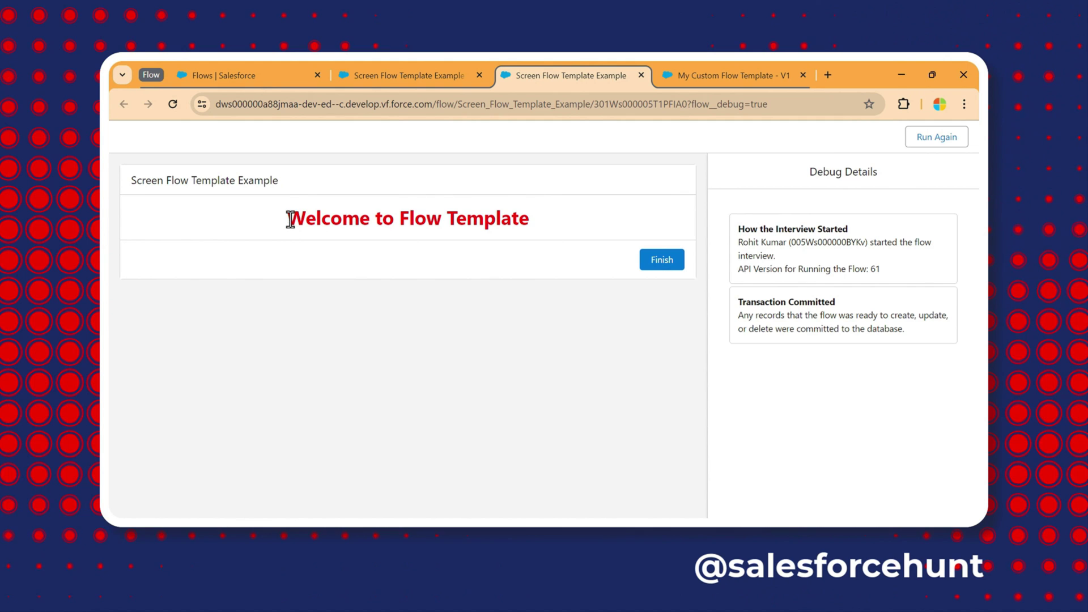
drag(290, 220, 451, 217)
click(465, 217)
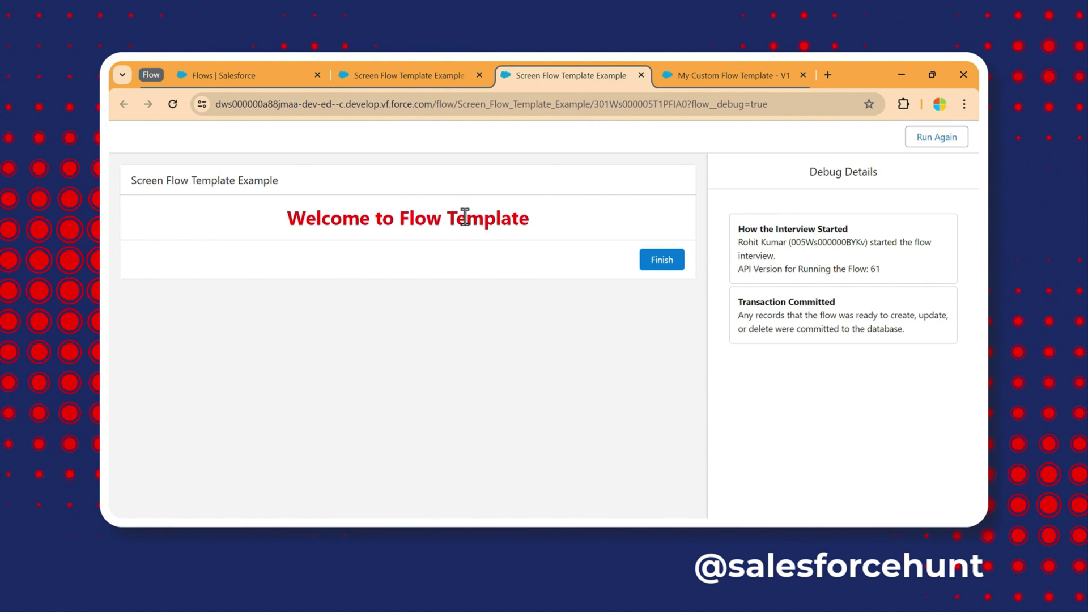